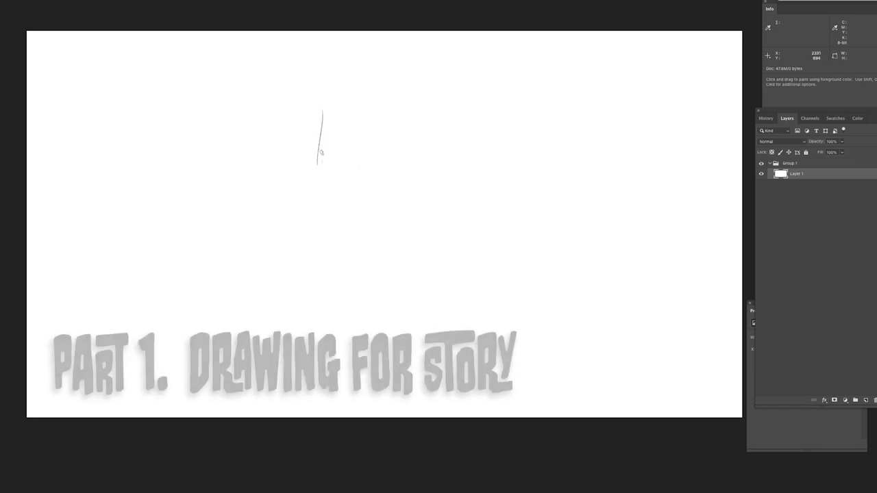
# - Sketch the character's head with loose curved strokes for the skull, the hairline and the tapering jaw
pyautogui.moveTo(332, 97); pyautogui.dragTo(357, 82)
pyautogui.moveTo(326, 157)
pyautogui.mouseDown()
pyautogui.moveTo(398, 91)
pyautogui.moveTo(412, 150)
pyautogui.mouseUp()
pyautogui.moveTo(393, 100); pyautogui.dragTo(412, 150)
pyautogui.moveTo(341, 117); pyautogui.dragTo(333, 159)
pyautogui.moveTo(326, 157)
pyautogui.mouseDown()
pyautogui.moveTo(359, 92)
pyautogui.moveTo(421, 155)
pyautogui.moveTo(358, 207)
pyautogui.mouseUp()
pyautogui.moveTo(397, 88); pyautogui.dragTo(424, 165)
pyautogui.moveTo(415, 179); pyautogui.dragTo(394, 207)
pyautogui.moveTo(331, 155); pyautogui.dragTo(347, 195)
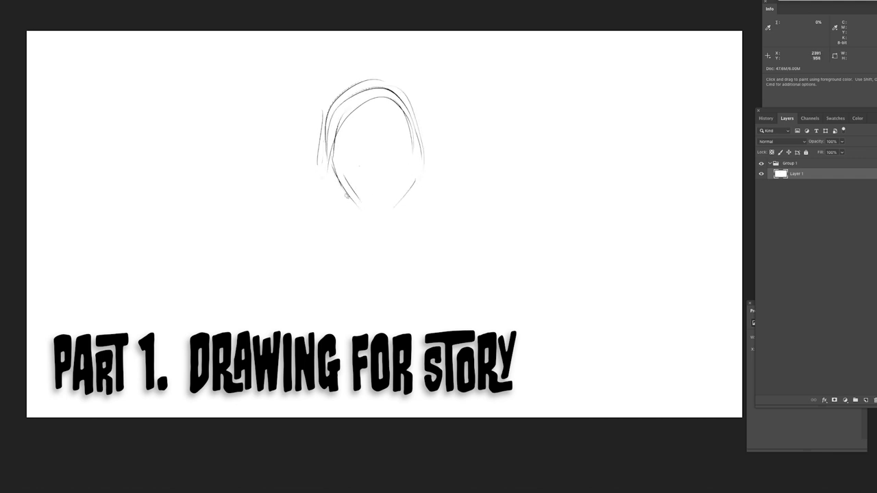
# - Draw the face with dark eyebrows, eyes looking sideways, a small nose and a short thick mouth
pyautogui.moveTo(357, 142); pyautogui.dragTo(376, 150)
pyautogui.moveTo(361, 152); pyautogui.dragTo(367, 161)
pyautogui.moveTo(357, 131); pyautogui.dragTo(378, 130)
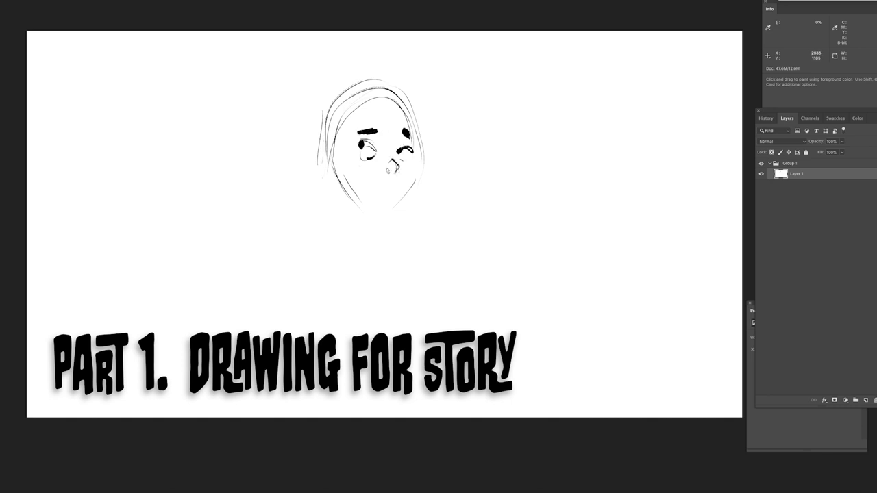
pyautogui.moveTo(357, 141); pyautogui.dragTo(376, 150)
pyautogui.moveTo(370, 183)
pyautogui.mouseDown()
pyautogui.moveTo(381, 210)
pyautogui.moveTo(408, 184)
pyautogui.mouseUp()
# - Draw the jacket's raised collar on both sides of the neck, with dark zipper strokes below the chin
pyautogui.moveTo(333, 203); pyautogui.dragTo(367, 249)
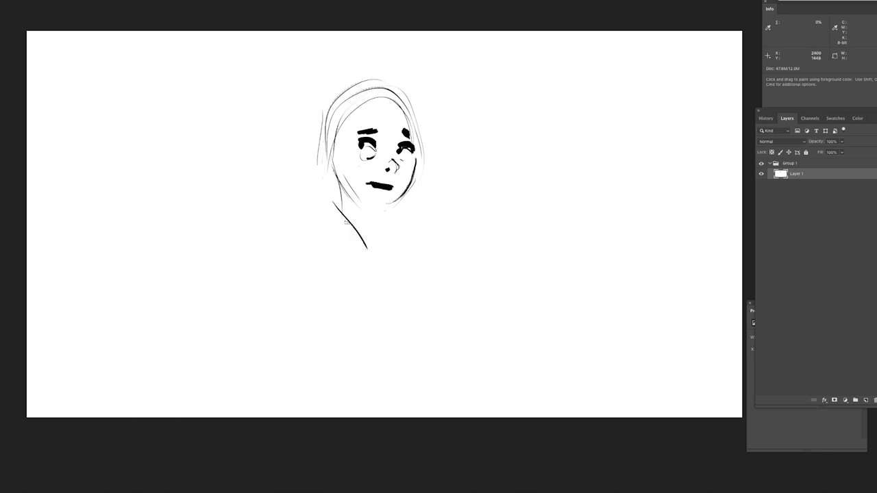
pyautogui.moveTo(380, 219); pyautogui.dragTo(386, 244)
pyautogui.moveTo(333, 187)
pyautogui.mouseDown()
pyautogui.moveTo(374, 256)
pyautogui.moveTo(326, 222)
pyautogui.moveTo(379, 275)
pyautogui.mouseUp()
pyautogui.moveTo(381, 236); pyautogui.dragTo(387, 257)
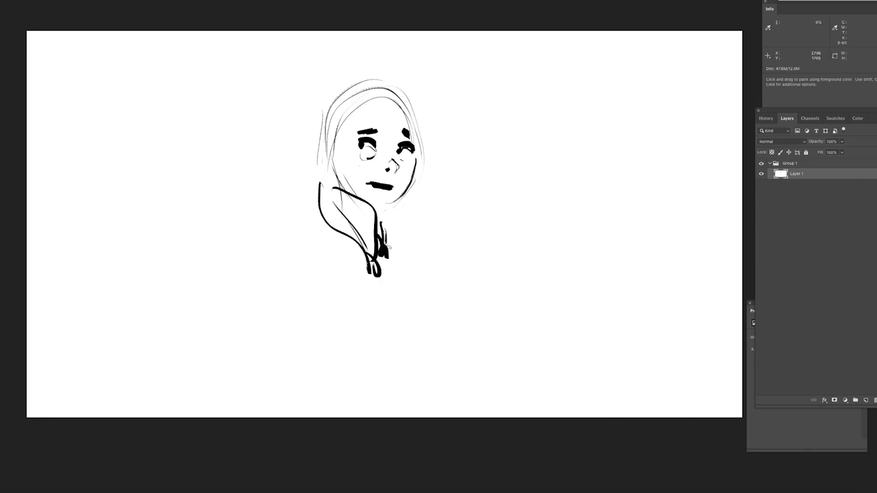
pyautogui.moveTo(393, 212); pyautogui.dragTo(385, 239)
pyautogui.moveTo(418, 194); pyautogui.dragTo(447, 211)
pyautogui.moveTo(444, 234); pyautogui.dragTo(436, 244)
# - Add a dark parting mark at the forehead and outline the hair over the top and far side of the head
pyautogui.moveTo(361, 105)
pyautogui.mouseDown()
pyautogui.moveTo(391, 97)
pyautogui.moveTo(392, 110)
pyautogui.mouseUp()
pyautogui.moveTo(384, 78); pyautogui.dragTo(409, 110)
pyautogui.moveTo(418, 118); pyautogui.dragTo(420, 170)
pyautogui.moveTo(396, 81); pyautogui.dragTo(337, 104)
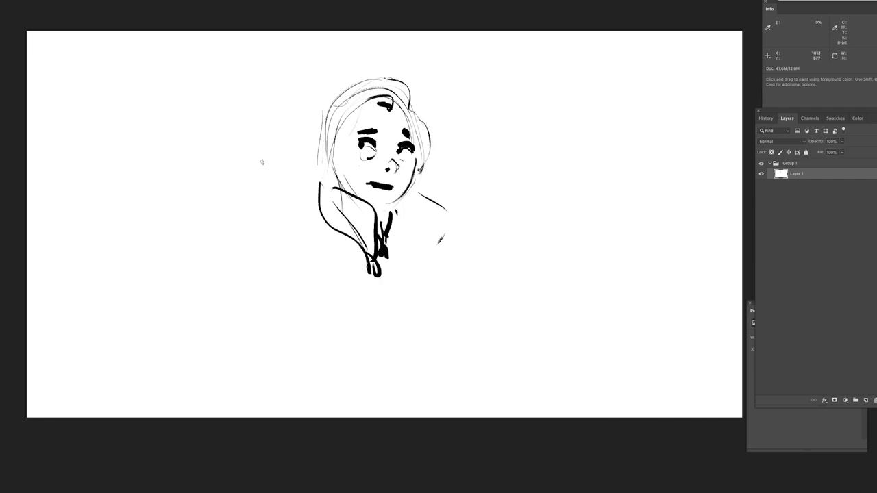
# - Draw hair strands framing the cheek and long wisps blowing away behind the character's head
pyautogui.moveTo(262, 161)
pyautogui.mouseDown()
pyautogui.moveTo(300, 165)
pyautogui.moveTo(317, 151)
pyautogui.mouseUp()
pyautogui.moveTo(362, 99); pyautogui.dragTo(341, 181)
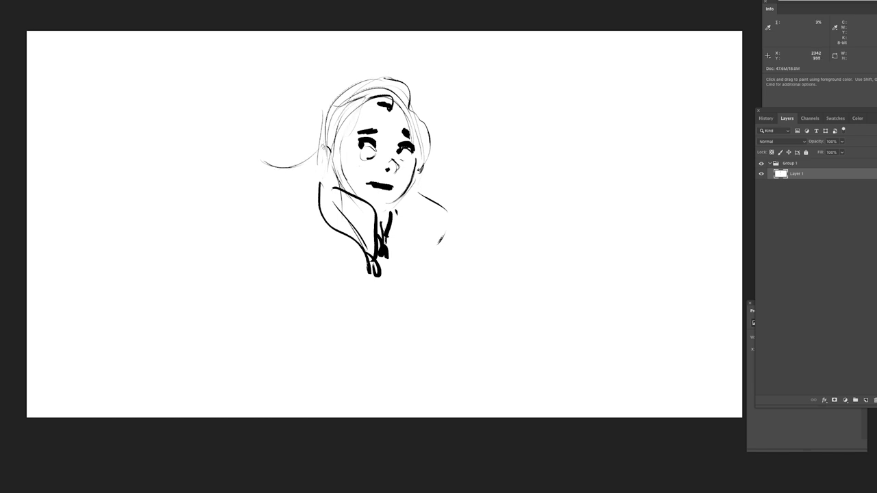
pyautogui.moveTo(323, 147); pyautogui.dragTo(326, 174)
pyautogui.moveTo(269, 140)
pyautogui.mouseDown()
pyautogui.moveTo(328, 145)
pyautogui.moveTo(357, 126)
pyautogui.mouseUp()
pyautogui.moveTo(357, 118)
pyautogui.mouseDown()
pyautogui.moveTo(390, 107)
pyautogui.moveTo(307, 167)
pyautogui.mouseUp()
pyautogui.moveTo(258, 204)
pyautogui.mouseDown()
pyautogui.moveTo(321, 229)
pyautogui.moveTo(331, 247)
pyautogui.moveTo(313, 278)
pyautogui.mouseUp()
# - Sketch the near shoulder seams and the jacket front, including the zipper line, far lapel and long vertical body edges
pyautogui.moveTo(317, 229)
pyautogui.mouseDown()
pyautogui.moveTo(295, 276)
pyautogui.moveTo(361, 250)
pyautogui.mouseUp()
pyautogui.moveTo(330, 258); pyautogui.dragTo(355, 261)
pyautogui.moveTo(307, 238); pyautogui.dragTo(296, 275)
pyautogui.moveTo(295, 262); pyautogui.dragTo(287, 291)
pyautogui.moveTo(387, 209)
pyautogui.mouseDown()
pyautogui.moveTo(393, 246)
pyautogui.moveTo(421, 300)
pyautogui.mouseUp()
pyautogui.moveTo(420, 194)
pyautogui.mouseDown()
pyautogui.moveTo(416, 288)
pyautogui.moveTo(415, 277)
pyautogui.mouseUp()
pyautogui.moveTo(390, 237)
pyautogui.mouseDown()
pyautogui.moveTo(423, 338)
pyautogui.moveTo(424, 415)
pyautogui.mouseUp()
pyautogui.moveTo(361, 270); pyautogui.dragTo(365, 355)
pyautogui.moveTo(281, 265); pyautogui.dragTo(283, 311)
pyautogui.moveTo(388, 248)
pyautogui.mouseDown()
pyautogui.moveTo(398, 298)
pyautogui.moveTo(390, 348)
pyautogui.mouseUp()
pyautogui.moveTo(382, 331); pyautogui.dragTo(379, 361)
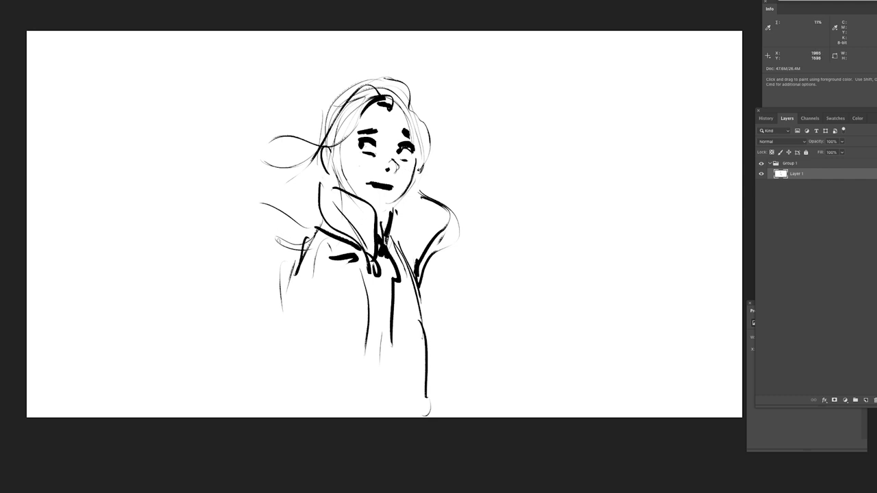
# - Draw the near sleeve from shoulder to canvas edge, with dark fold marks at the upper arm and elbow
pyautogui.moveTo(232, 226); pyautogui.dragTo(263, 245)
pyautogui.moveTo(300, 259)
pyautogui.mouseDown()
pyautogui.moveTo(282, 282)
pyautogui.moveTo(356, 259)
pyautogui.mouseUp()
pyautogui.moveTo(295, 293); pyautogui.dragTo(338, 356)
pyautogui.moveTo(296, 358); pyautogui.dragTo(318, 367)
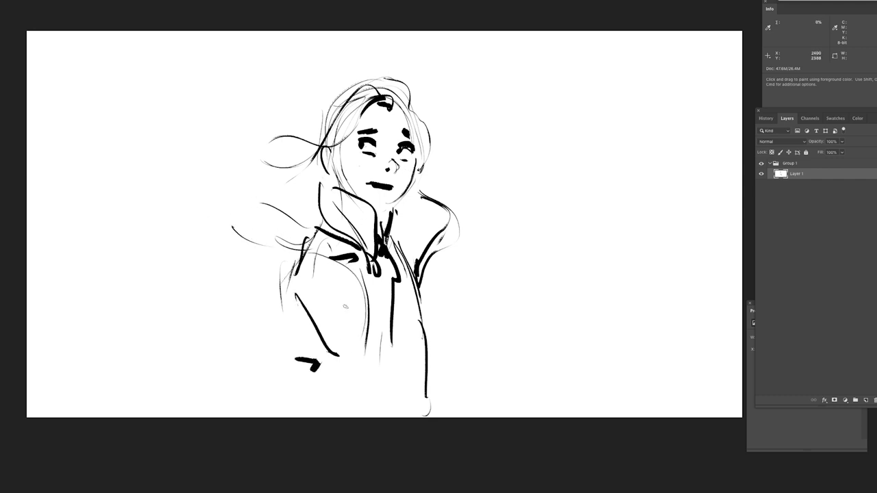
pyautogui.moveTo(335, 299); pyautogui.dragTo(356, 310)
pyautogui.moveTo(370, 308); pyautogui.dragTo(353, 399)
pyautogui.moveTo(282, 307); pyautogui.dragTo(273, 415)
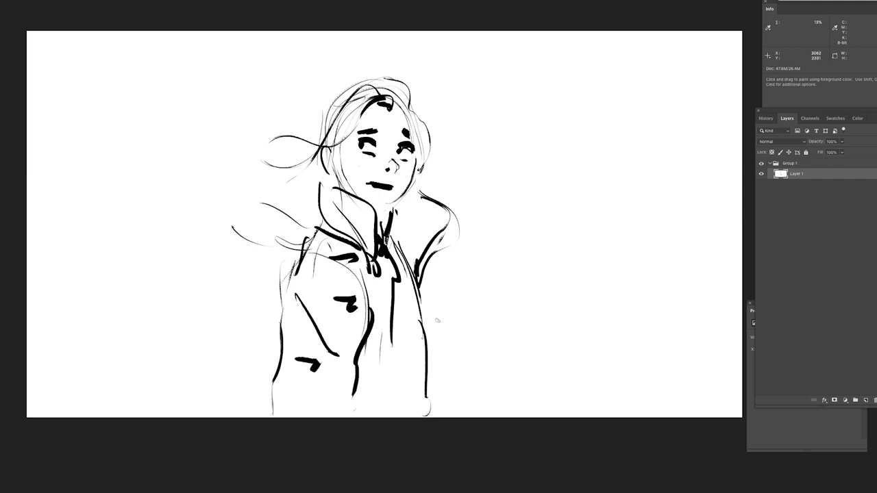
# - Draw the jacket's far lower edge and add one more long windblown hair strand behind the shoulder
pyautogui.moveTo(429, 303); pyautogui.dragTo(434, 398)
pyautogui.moveTo(440, 374); pyautogui.dragTo(439, 416)
pyautogui.moveTo(211, 171); pyautogui.dragTo(285, 204)
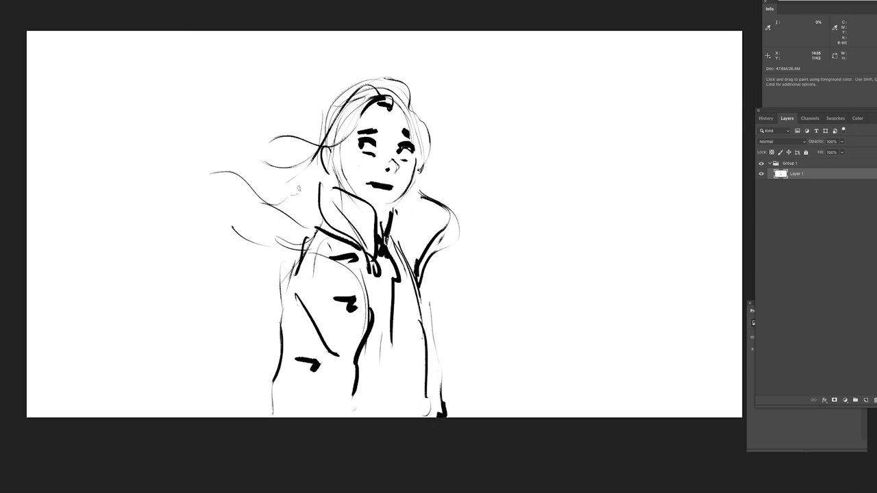
# - Sketch large rounded cloud outlines behind the character, above the head and descending toward the lower corner
pyautogui.moveTo(314, 131); pyautogui.dragTo(349, 95)
pyautogui.moveTo(299, 32)
pyautogui.mouseDown()
pyautogui.moveTo(295, 89)
pyautogui.moveTo(333, 94)
pyautogui.mouseUp()
pyautogui.moveTo(452, 146)
pyautogui.mouseDown()
pyautogui.moveTo(566, 205)
pyautogui.moveTo(681, 346)
pyautogui.mouseUp()
pyautogui.moveTo(709, 402); pyautogui.dragTo(712, 417)
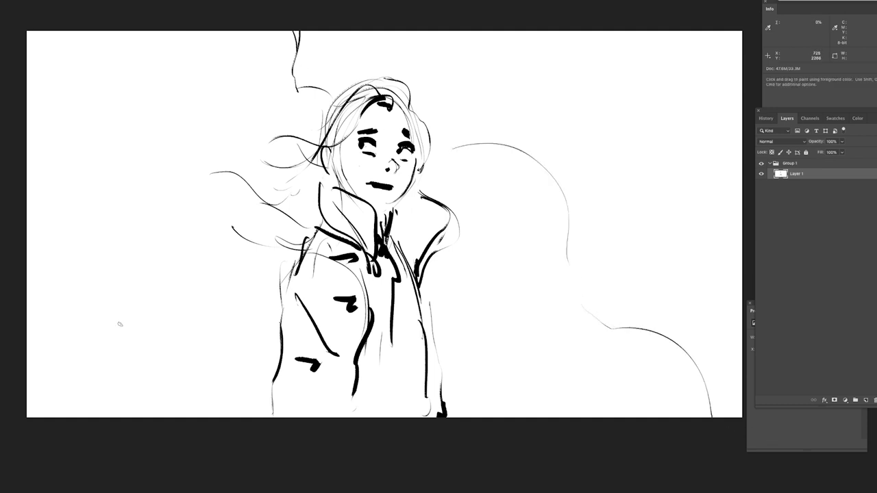
# - Add curved grass-blade strokes along the lower edge of the canvas behind the character
pyautogui.moveTo(120, 322); pyautogui.dragTo(108, 417)
pyautogui.moveTo(159, 346); pyautogui.dragTo(179, 416)
pyautogui.moveTo(193, 352)
pyautogui.mouseDown()
pyautogui.moveTo(220, 408)
pyautogui.moveTo(237, 416)
pyautogui.mouseUp()
pyautogui.moveTo(147, 404); pyautogui.dragTo(137, 417)
pyautogui.moveTo(62, 379); pyautogui.dragTo(37, 417)
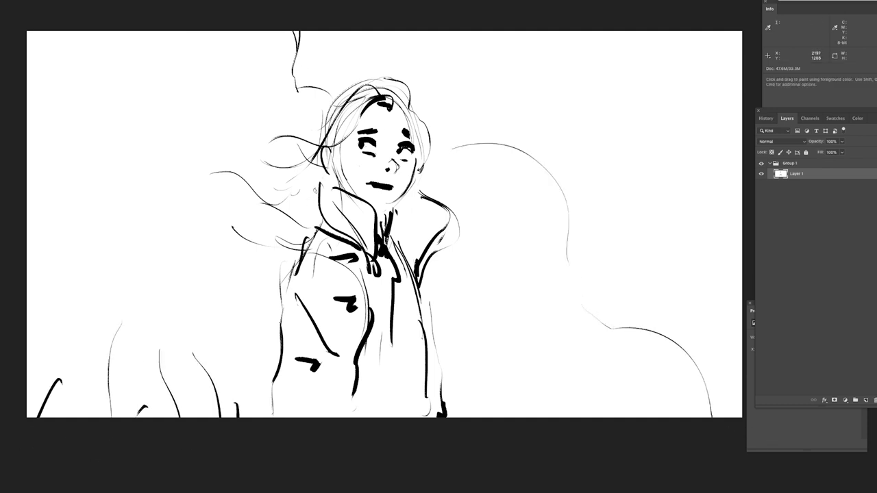
# - Strengthen the back edge of the collar and add short fold marks inside it beside the neck
pyautogui.moveTo(319, 203); pyautogui.dragTo(322, 176)
pyautogui.moveTo(394, 213); pyautogui.dragTo(412, 227)
pyautogui.moveTo(400, 226); pyautogui.dragTo(406, 237)
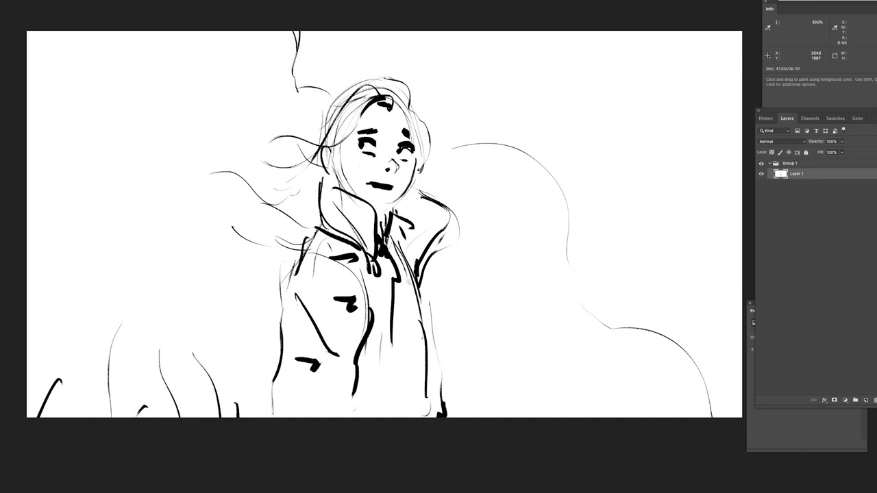
# - Draw a buckled strap at the chest and the far arm's bent sleeve with a dark cuff beside the jacket
pyautogui.moveTo(385, 267); pyautogui.dragTo(395, 277)
pyautogui.moveTo(402, 288); pyautogui.dragTo(411, 316)
pyautogui.moveTo(415, 281); pyautogui.dragTo(424, 318)
pyautogui.moveTo(413, 288)
pyautogui.mouseDown()
pyautogui.moveTo(433, 287)
pyautogui.moveTo(425, 322)
pyautogui.moveTo(432, 346)
pyautogui.mouseUp()
pyautogui.moveTo(438, 307); pyautogui.dragTo(430, 349)
pyautogui.moveTo(447, 335); pyautogui.dragTo(447, 343)
pyautogui.moveTo(459, 317); pyautogui.dragTo(465, 374)
pyautogui.moveTo(464, 371); pyautogui.dragTo(436, 393)
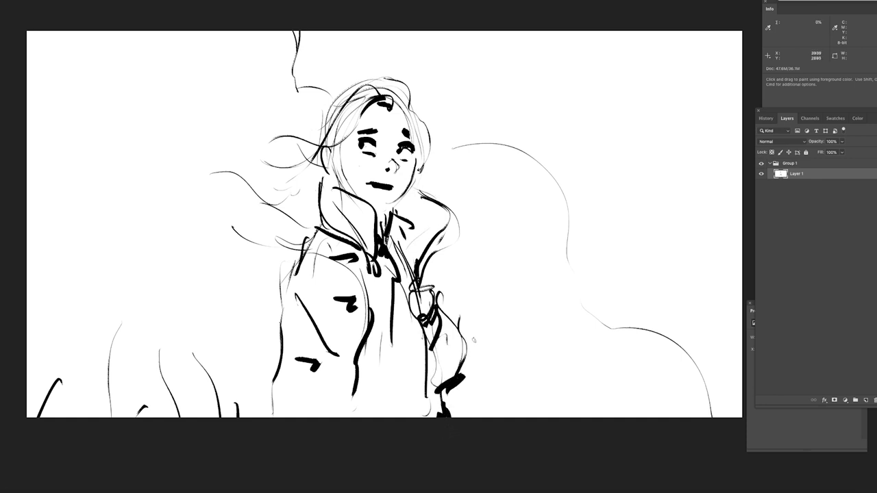
pyautogui.moveTo(410, 293); pyautogui.dragTo(427, 295)
# - Add fold lines to the lower near sleeve and reinforce the back and base of the collar with thick strokes
pyautogui.moveTo(282, 384); pyautogui.dragTo(326, 414)
pyautogui.moveTo(327, 381); pyautogui.dragTo(340, 371)
pyautogui.moveTo(353, 393); pyautogui.dragTo(355, 416)
pyautogui.moveTo(278, 411); pyautogui.dragTo(269, 418)
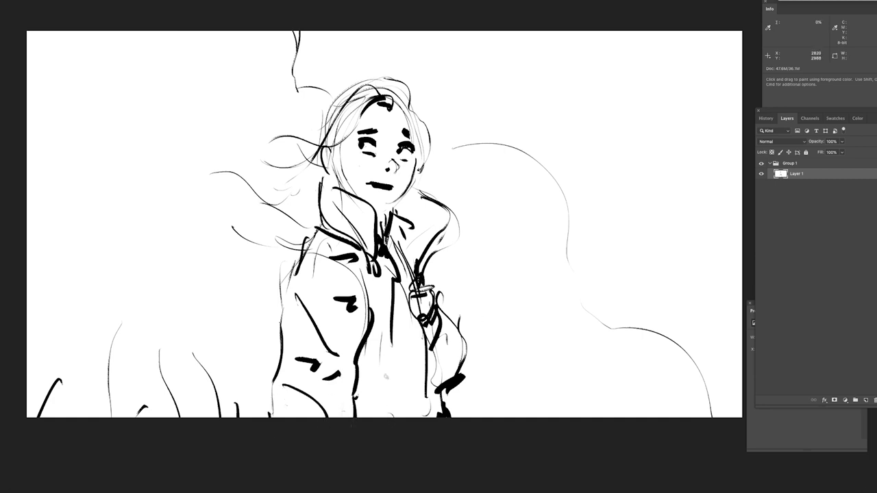
pyautogui.moveTo(316, 176)
pyautogui.mouseDown()
pyautogui.moveTo(328, 227)
pyautogui.moveTo(348, 239)
pyautogui.mouseUp()
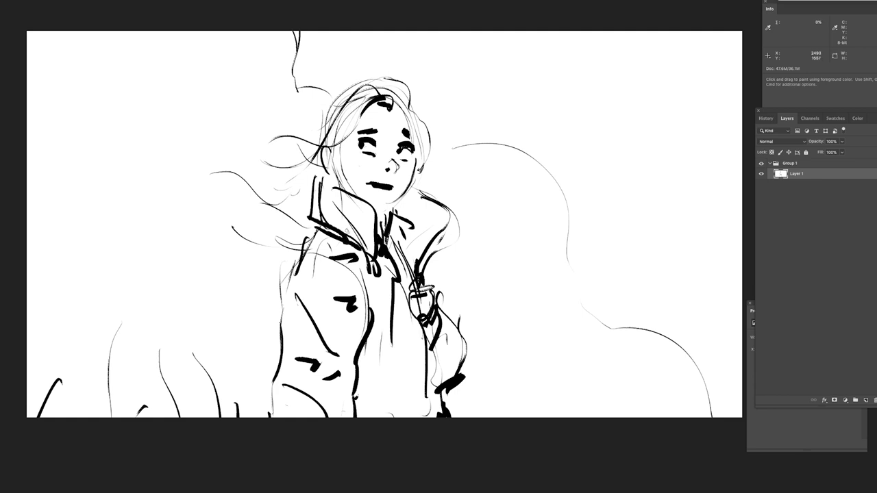
pyautogui.moveTo(315, 177)
pyautogui.mouseDown()
pyautogui.moveTo(360, 199)
pyautogui.moveTo(385, 249)
pyautogui.mouseUp()
# - Finish the line art with more grass strokes, small distant birds in the sky and a dark accent in the hair
pyautogui.moveTo(499, 385); pyautogui.dragTo(500, 416)
pyautogui.moveTo(519, 416); pyautogui.dragTo(536, 415)
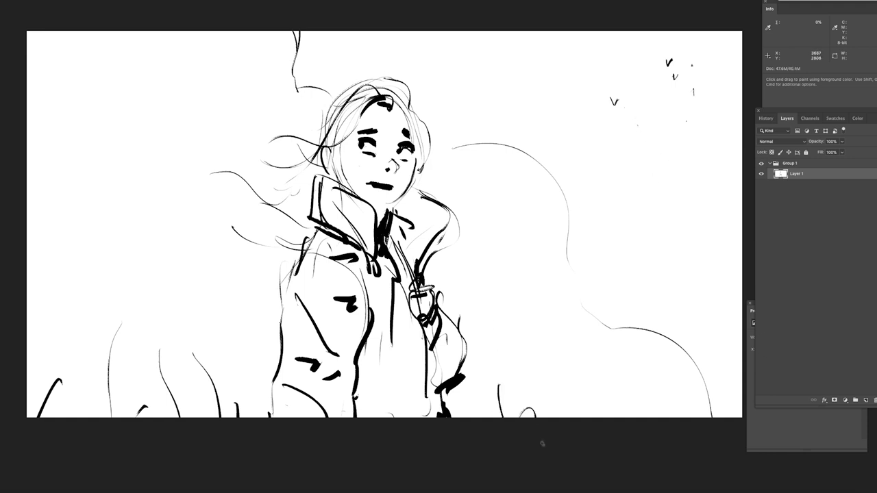
pyautogui.moveTo(660, 406)
pyautogui.mouseDown()
pyautogui.moveTo(651, 417)
pyautogui.moveTo(684, 416)
pyautogui.mouseUp()
pyautogui.moveTo(288, 172); pyautogui.dragTo(280, 177)
pyautogui.click(299, 206)
# - Create a nested layer group inside Group 1 and move the line-art layer into it
pyautogui.click(854, 399)
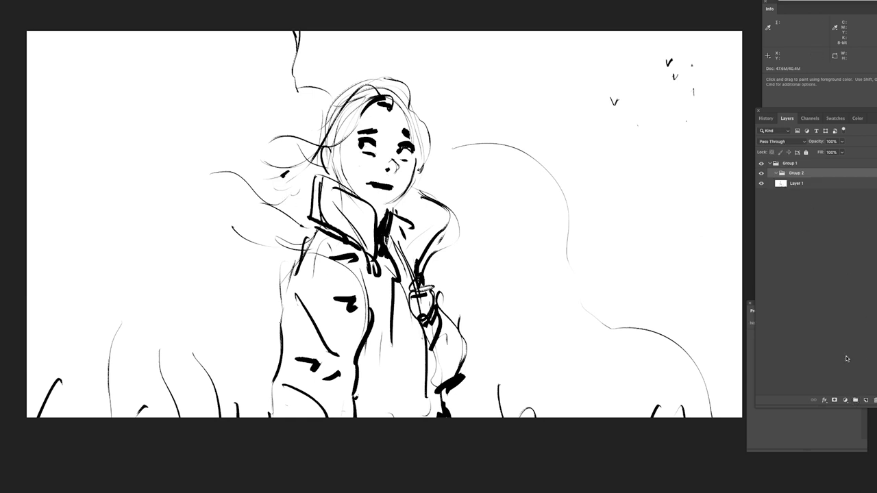
pyautogui.moveTo(799, 183); pyautogui.dragTo(810, 175)
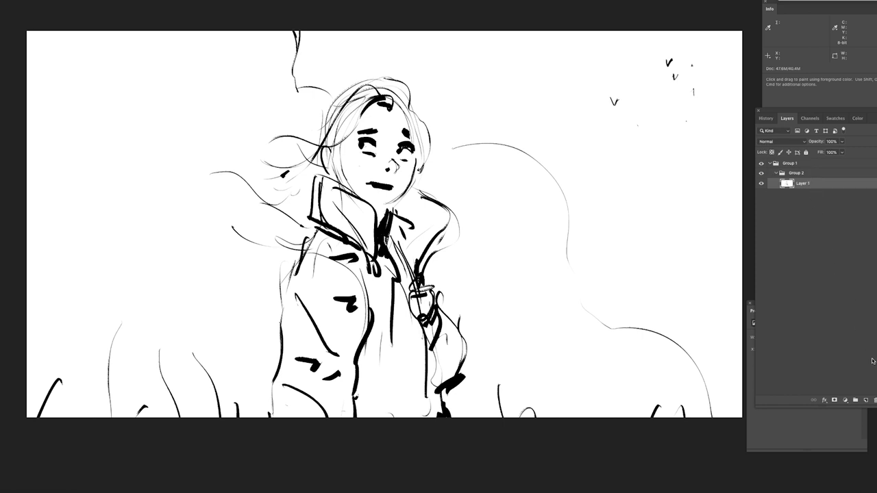
# - Add a shading layer above the line art with 15% opacity and Multiply blending, and choose a broad rectangular textured brush
pyautogui.click(865, 399)
pyautogui.moveTo(1, 61)
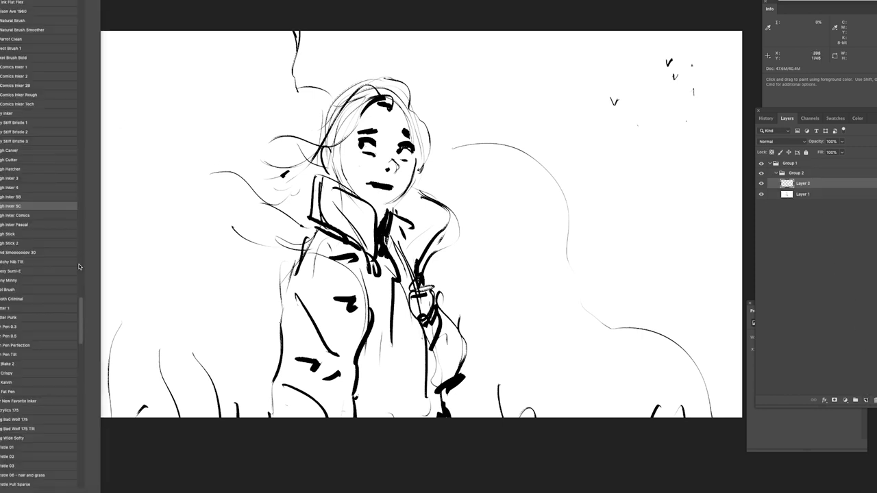
pyautogui.moveTo(82, 301); pyautogui.dragTo(79, 266)
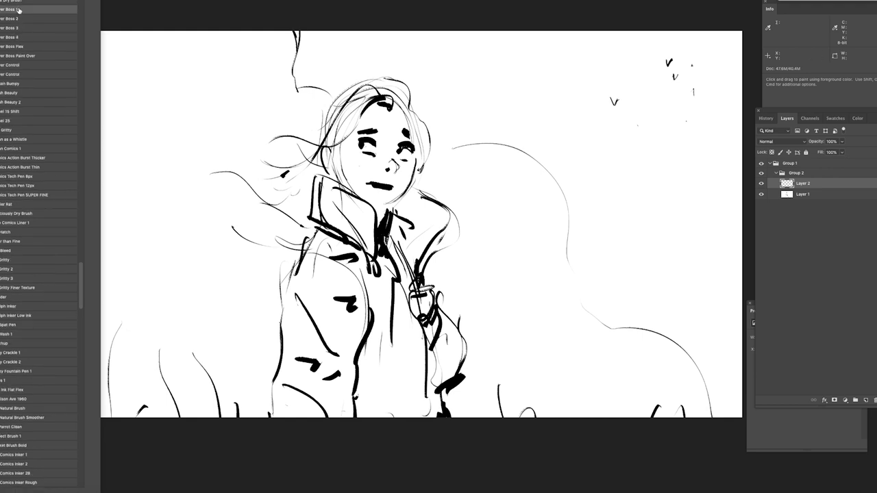
pyautogui.click(830, 141)
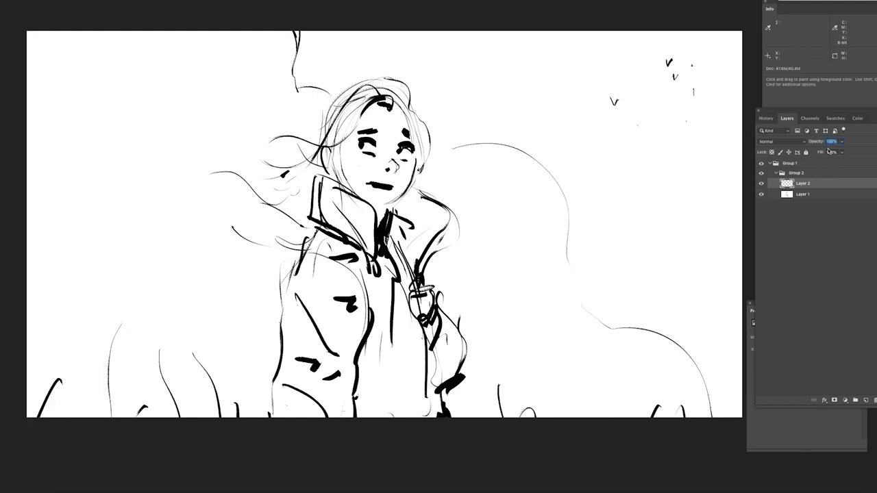
pyautogui.write('15')
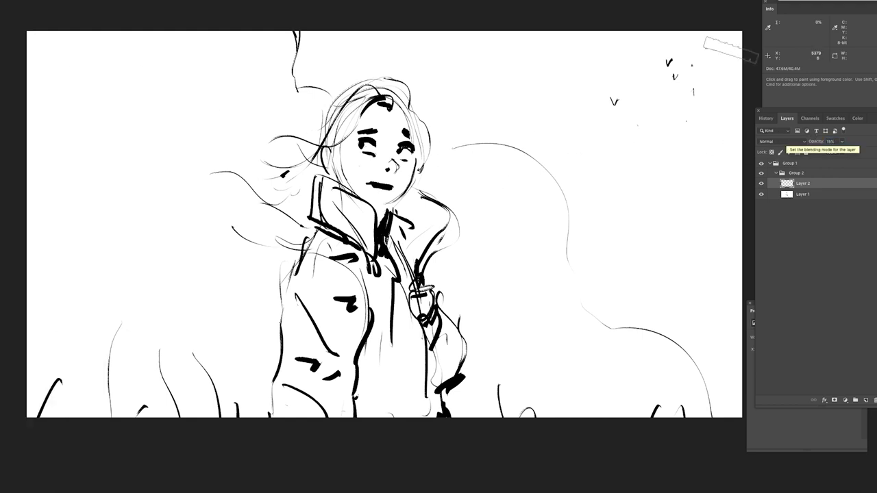
pyautogui.press('Return')
pyautogui.click(778, 141)
pyautogui.click(771, 163)
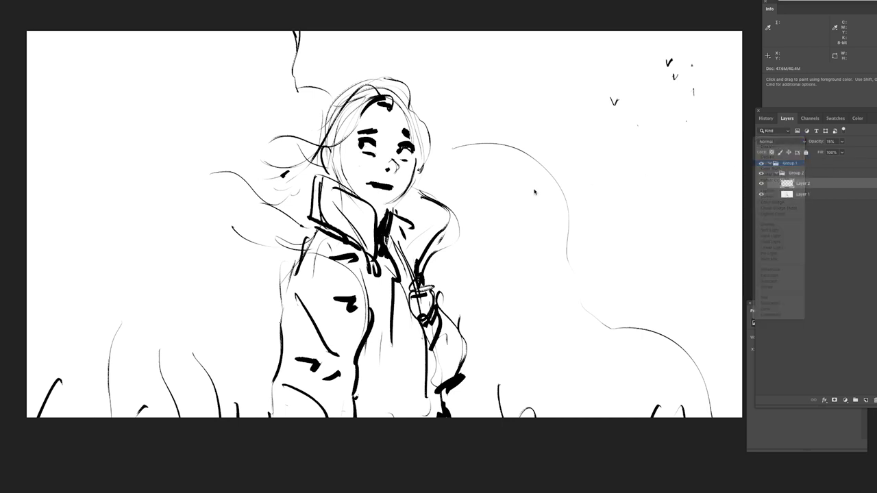
# - Shade the character's face, jacket and windblown hair with grey brush strokes, plus a small touch in the grass
pyautogui.moveTo(395, 121)
pyautogui.mouseDown()
pyautogui.moveTo(363, 219)
pyautogui.moveTo(411, 206)
pyautogui.moveTo(336, 260)
pyautogui.moveTo(322, 411)
pyautogui.moveTo(387, 308)
pyautogui.moveTo(435, 356)
pyautogui.moveTo(410, 354)
pyautogui.mouseUp()
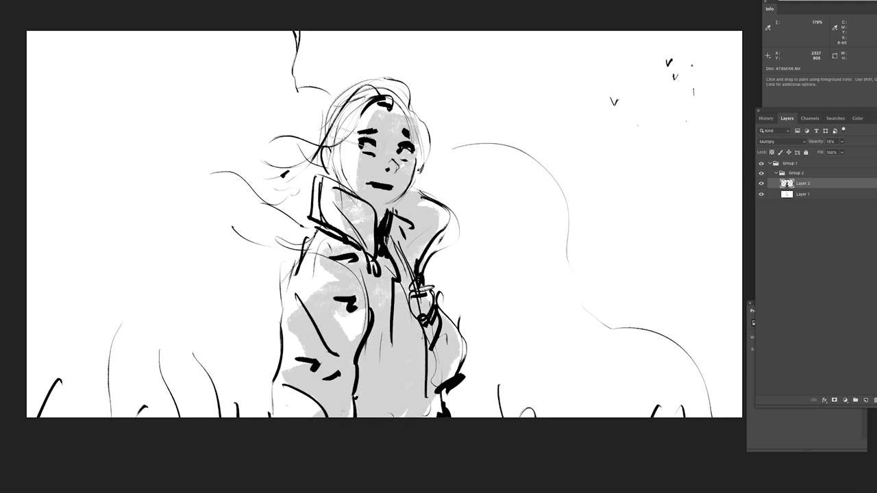
pyautogui.rightClick(384, 185)
pyautogui.click(319, 150)
pyautogui.moveTo(319, 150)
pyautogui.mouseDown()
pyautogui.moveTo(365, 102)
pyautogui.moveTo(343, 167)
pyautogui.moveTo(301, 192)
pyautogui.moveTo(294, 237)
pyautogui.moveTo(276, 255)
pyautogui.mouseUp()
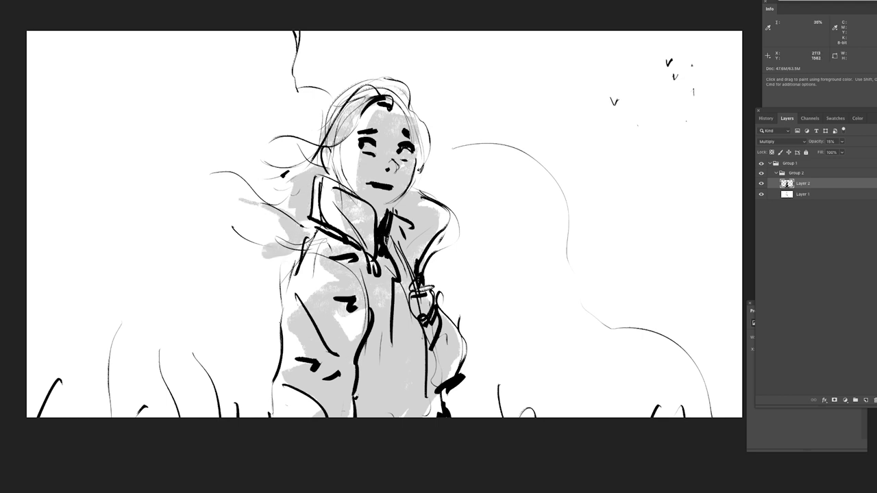
pyautogui.moveTo(213, 391); pyautogui.dragTo(202, 397)
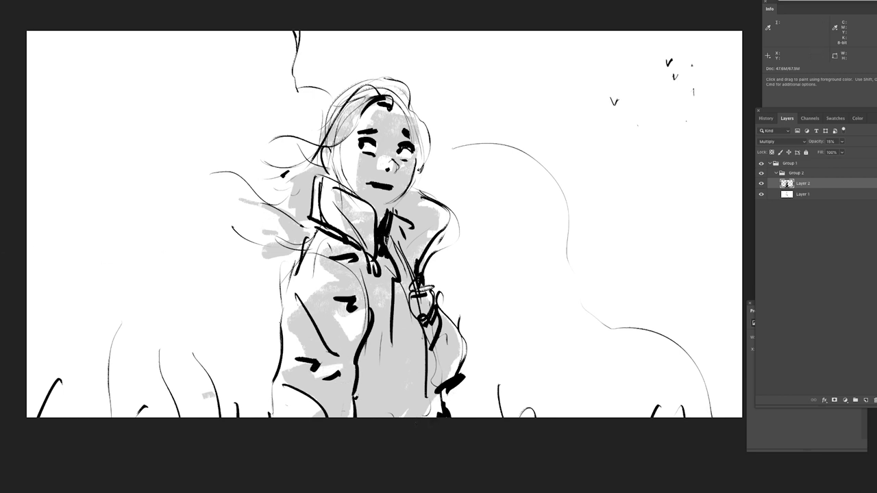
pyautogui.moveTo(212, 175)
pyautogui.mouseDown()
pyautogui.moveTo(288, 185)
pyautogui.moveTo(296, 147)
pyautogui.moveTo(328, 159)
pyautogui.mouseUp()
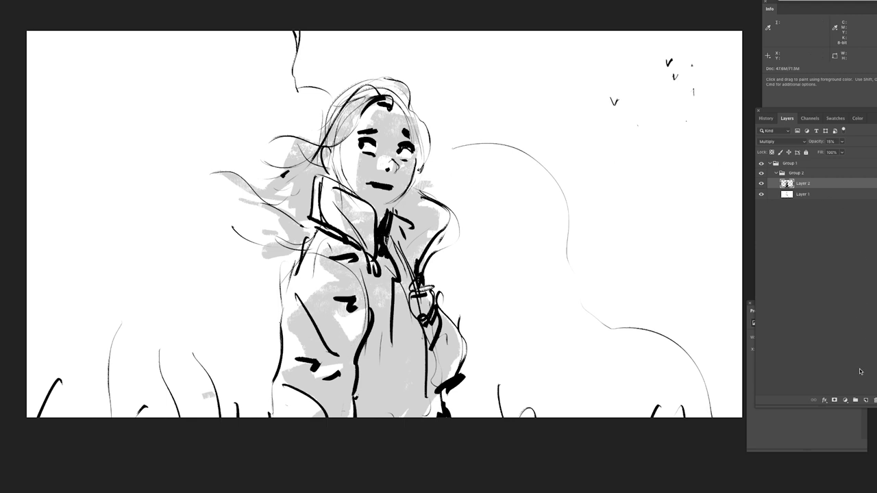
# - Add a new layer above the character shading and set its opacity to 5%
pyautogui.click(865, 400)
pyautogui.click(815, 142)
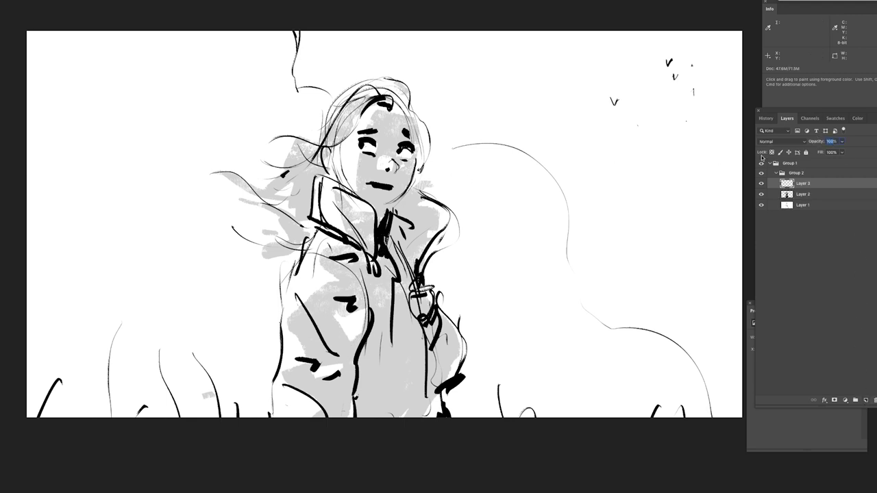
pyautogui.write('5')
pyautogui.press('Return')
# - Adjust the brush size and paint a pale grey tone over the sky around the clouds and in the grass
pyautogui.rightClick(473, 89)
pyautogui.moveTo(542, 106); pyautogui.dragTo(567, 108)
pyautogui.press('Return')
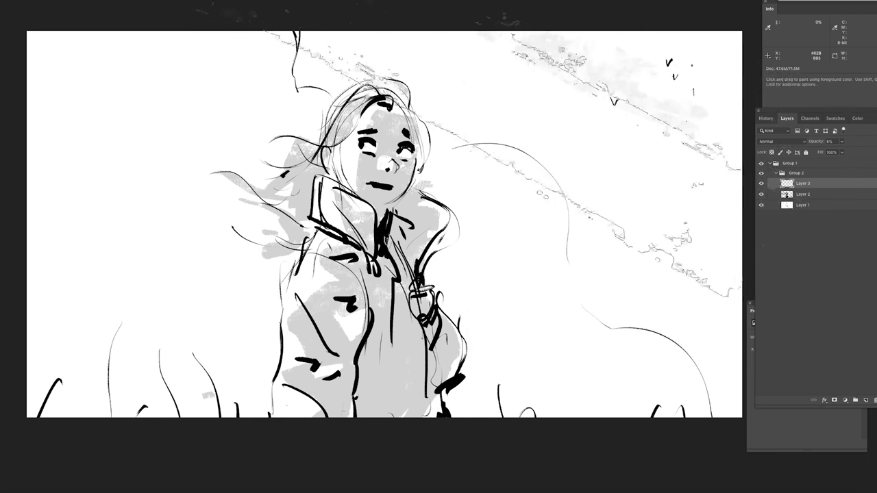
pyautogui.click(547, 121)
pyautogui.click(453, 116)
pyautogui.moveTo(581, 160)
pyautogui.mouseDown()
pyautogui.moveTo(587, 195)
pyautogui.moveTo(671, 245)
pyautogui.moveTo(718, 437)
pyautogui.moveTo(729, 384)
pyautogui.mouseUp()
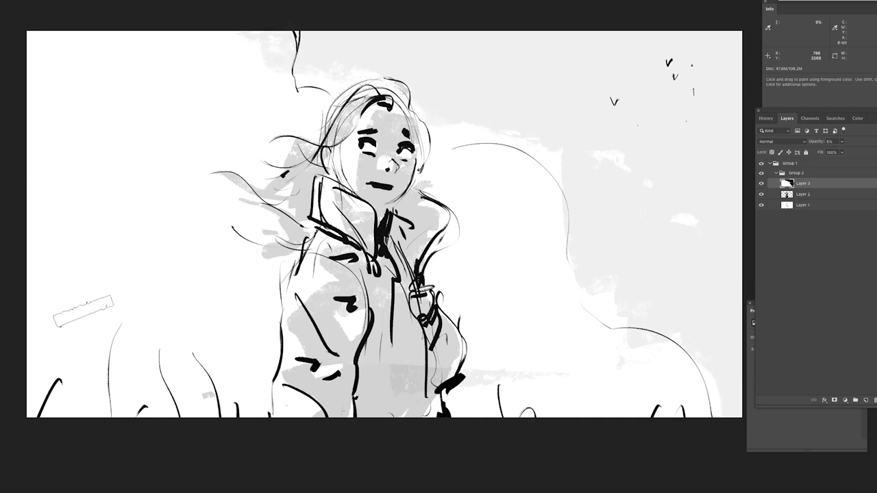
pyautogui.moveTo(143, 381); pyautogui.dragTo(43, 413)
pyautogui.click(67, 320)
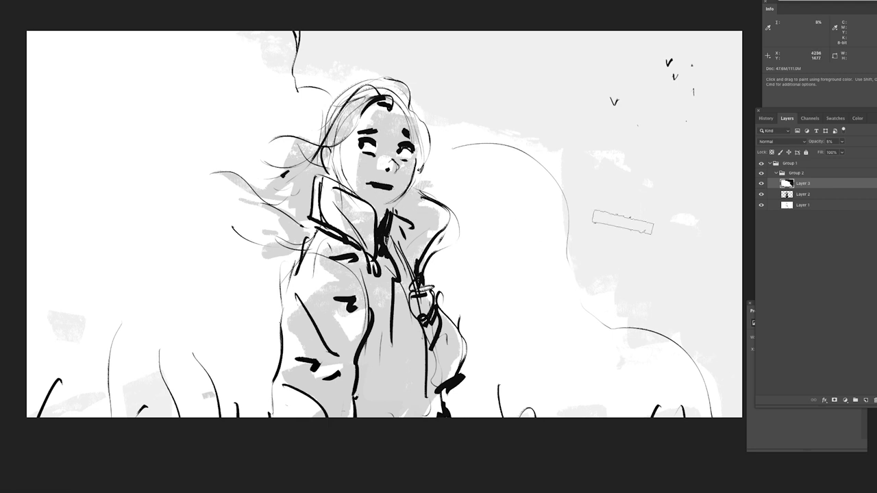
# - Start a second sketch on a blank white layer in a new group, roughing in a figure's head, shoulders, back and upper arm
pyautogui.click(800, 174)
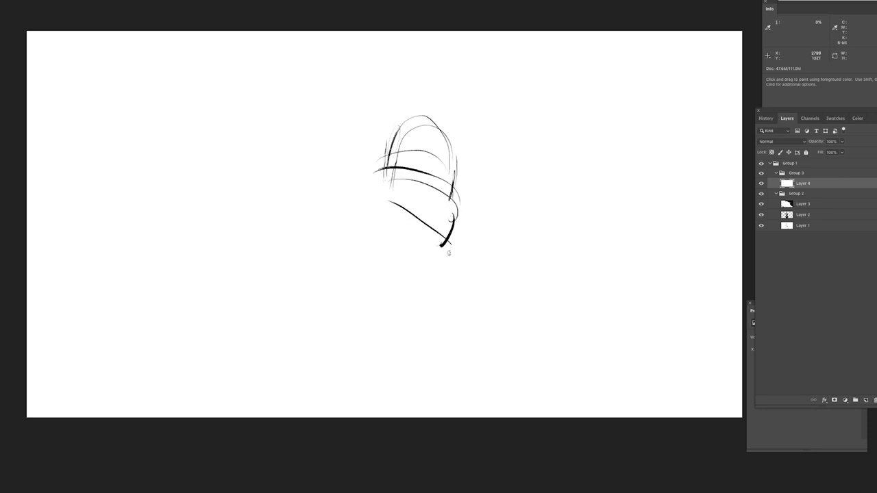
pyautogui.moveTo(384, 241); pyautogui.dragTo(455, 259)
pyautogui.moveTo(380, 199)
pyautogui.mouseDown()
pyautogui.moveTo(336, 243)
pyautogui.moveTo(334, 267)
pyautogui.moveTo(346, 277)
pyautogui.moveTo(339, 374)
pyautogui.mouseUp()
pyautogui.moveTo(375, 230)
pyautogui.mouseDown()
pyautogui.moveTo(401, 290)
pyautogui.moveTo(445, 221)
pyautogui.moveTo(449, 232)
pyautogui.mouseUp()
pyautogui.moveTo(418, 209)
pyautogui.mouseDown()
pyautogui.moveTo(454, 297)
pyautogui.moveTo(446, 347)
pyautogui.mouseUp()
pyautogui.moveTo(454, 255); pyautogui.dragTo(451, 334)
pyautogui.moveTo(396, 274); pyautogui.dragTo(392, 354)
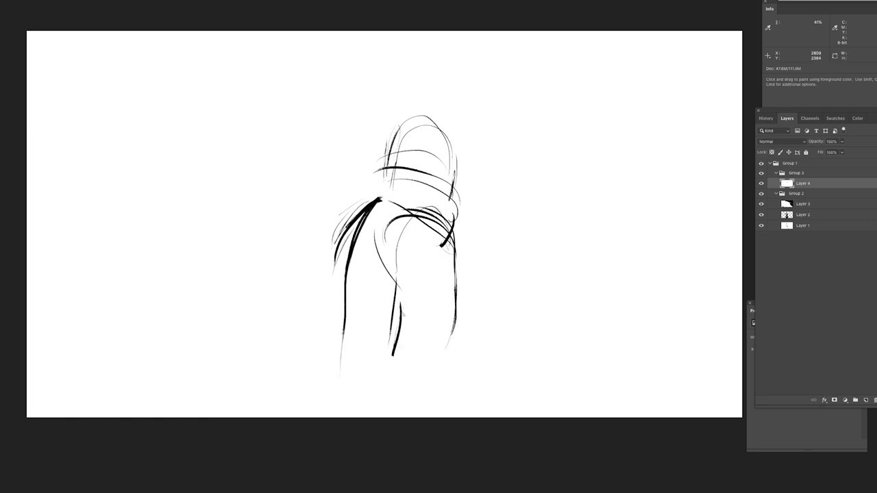
# - Draw the new figure's elbow and forearm down to the canvas edge and add a contour over the head
pyautogui.moveTo(402, 305); pyautogui.dragTo(395, 375)
pyautogui.moveTo(398, 346); pyautogui.dragTo(448, 409)
pyautogui.moveTo(399, 397); pyautogui.dragTo(402, 405)
pyautogui.moveTo(452, 344); pyautogui.dragTo(456, 416)
pyautogui.moveTo(398, 137); pyautogui.dragTo(439, 127)
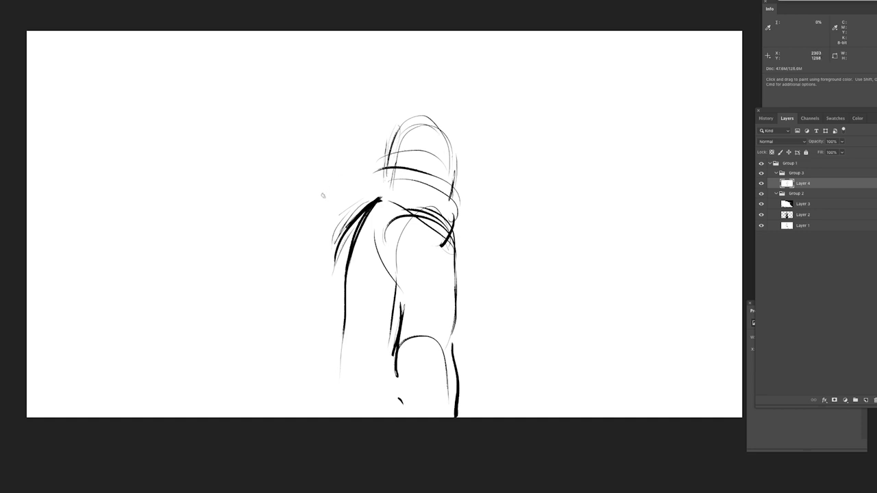
# - Draw the collar edge and bolder head contours on the second figure, comparing the sketch with the first one
pyautogui.moveTo(329, 189); pyautogui.dragTo(416, 164)
pyautogui.moveTo(424, 165); pyautogui.dragTo(374, 185)
pyautogui.moveTo(387, 145); pyautogui.dragTo(449, 122)
pyautogui.moveTo(449, 189); pyautogui.dragTo(456, 128)
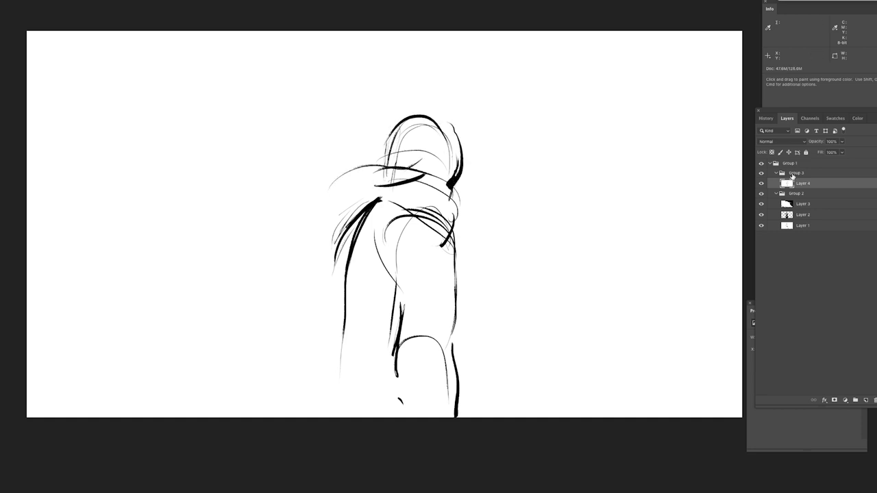
pyautogui.click(760, 173)
pyautogui.click(760, 173)
# - Draw the front of the collar, the sleeve folds and forearm, and the figure's back with a flared coat hem
pyautogui.moveTo(469, 216); pyautogui.dragTo(457, 269)
pyautogui.moveTo(400, 214)
pyautogui.mouseDown()
pyautogui.moveTo(448, 233)
pyautogui.moveTo(448, 392)
pyautogui.mouseUp()
pyautogui.moveTo(400, 396); pyautogui.dragTo(450, 414)
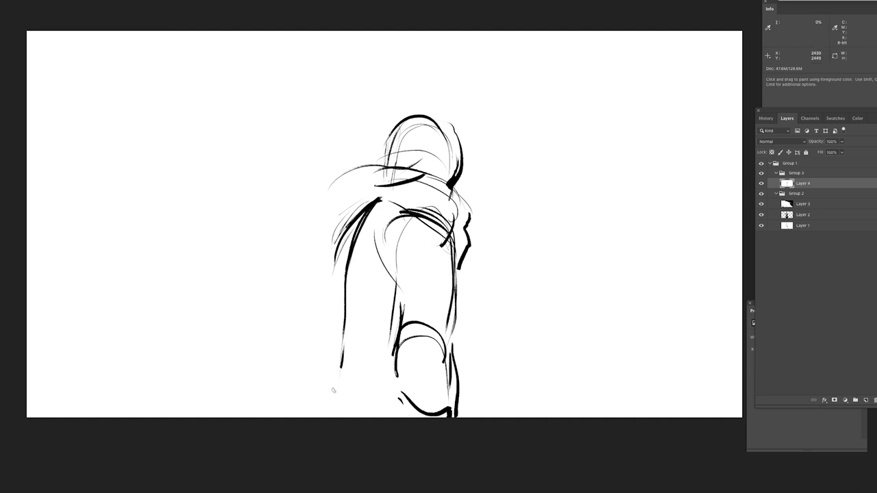
pyautogui.moveTo(340, 367); pyautogui.dragTo(334, 416)
pyautogui.moveTo(339, 370); pyautogui.dragTo(319, 403)
pyautogui.moveTo(339, 332)
pyautogui.mouseDown()
pyautogui.moveTo(285, 385)
pyautogui.moveTo(300, 416)
pyautogui.mouseUp()
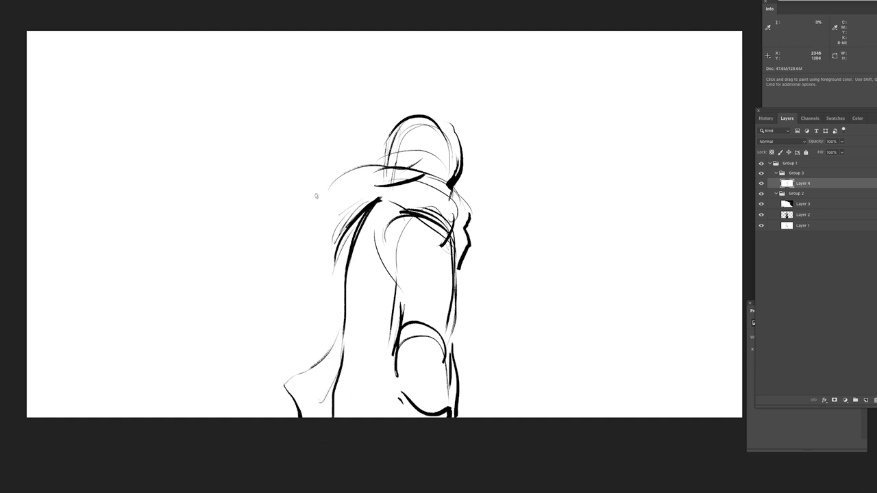
# - Draw long windblown hair strands streaming behind the figure's head and over the shoulder
pyautogui.moveTo(287, 207); pyautogui.dragTo(378, 189)
pyautogui.moveTo(361, 150)
pyautogui.mouseDown()
pyautogui.moveTo(403, 164)
pyautogui.moveTo(463, 159)
pyautogui.mouseUp()
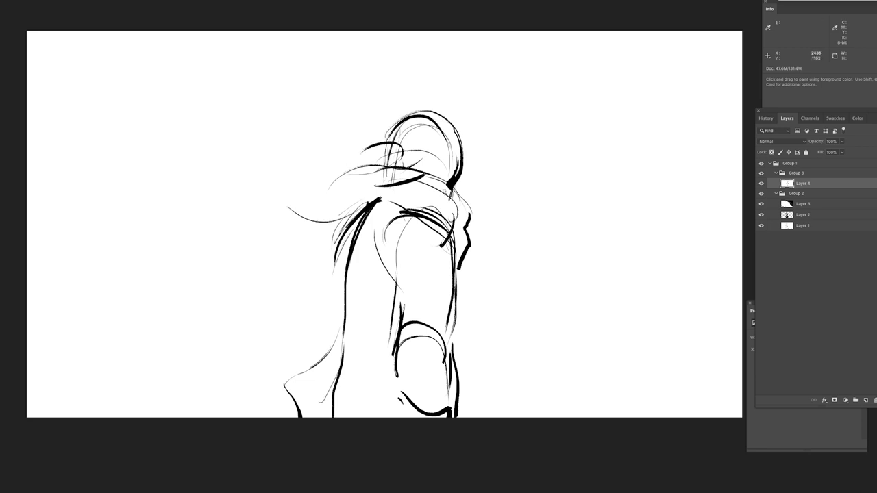
pyautogui.moveTo(271, 206)
pyautogui.mouseDown()
pyautogui.moveTo(342, 202)
pyautogui.moveTo(371, 171)
pyautogui.moveTo(363, 230)
pyautogui.mouseUp()
pyautogui.moveTo(358, 209); pyautogui.dragTo(417, 147)
pyautogui.moveTo(416, 187); pyautogui.dragTo(414, 193)
pyautogui.moveTo(355, 217)
pyautogui.mouseDown()
pyautogui.moveTo(273, 244)
pyautogui.moveTo(315, 275)
pyautogui.mouseUp()
pyautogui.moveTo(330, 265)
pyautogui.mouseDown()
pyautogui.moveTo(329, 287)
pyautogui.moveTo(339, 282)
pyautogui.mouseUp()
pyautogui.moveTo(287, 253); pyautogui.dragTo(352, 222)
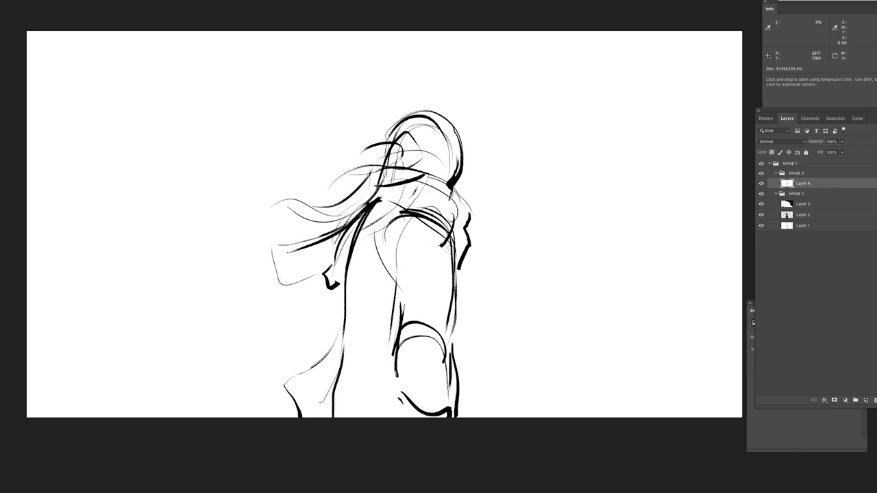
# - Compare the second sketch with the first and reinforce the contours of the head, sleeve and lower face
pyautogui.click(760, 173)
pyautogui.click(760, 173)
pyautogui.moveTo(411, 113)
pyautogui.mouseDown()
pyautogui.moveTo(469, 152)
pyautogui.moveTo(446, 199)
pyautogui.mouseUp()
pyautogui.moveTo(404, 263); pyautogui.dragTo(410, 406)
pyautogui.moveTo(403, 308)
pyautogui.mouseDown()
pyautogui.moveTo(425, 297)
pyautogui.moveTo(446, 341)
pyautogui.mouseUp()
pyautogui.moveTo(457, 260); pyautogui.dragTo(460, 410)
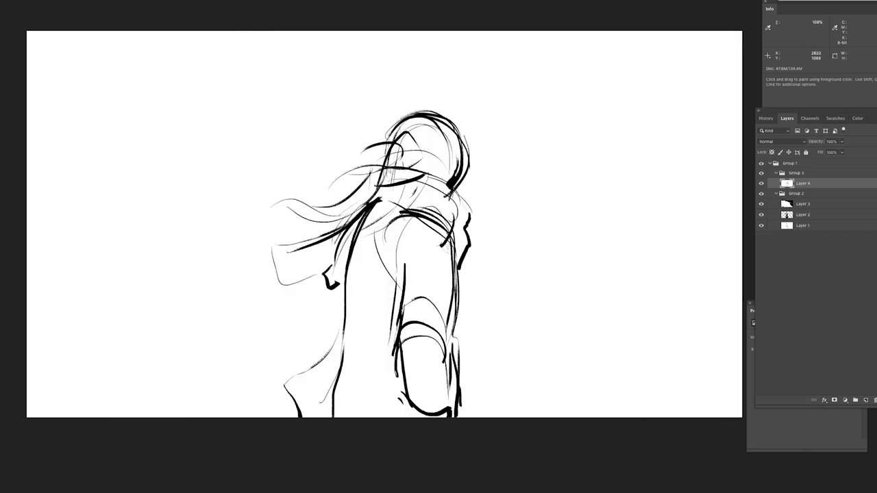
pyautogui.moveTo(415, 154); pyautogui.dragTo(469, 181)
pyautogui.moveTo(467, 145); pyautogui.dragTo(453, 194)
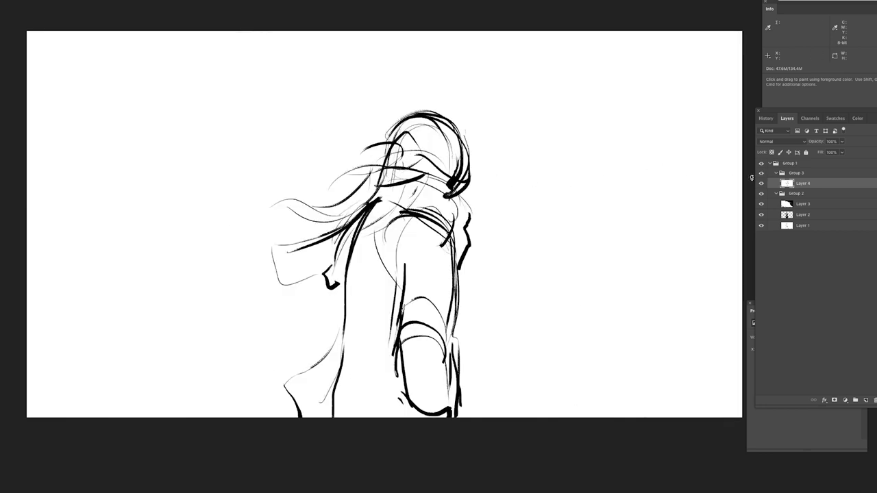
# - Lower the sketch layer's opacity to 96% and draw cloud outlines behind the figure, guided by the first sketch
pyautogui.moveTo(817, 141); pyautogui.dragTo(813, 141)
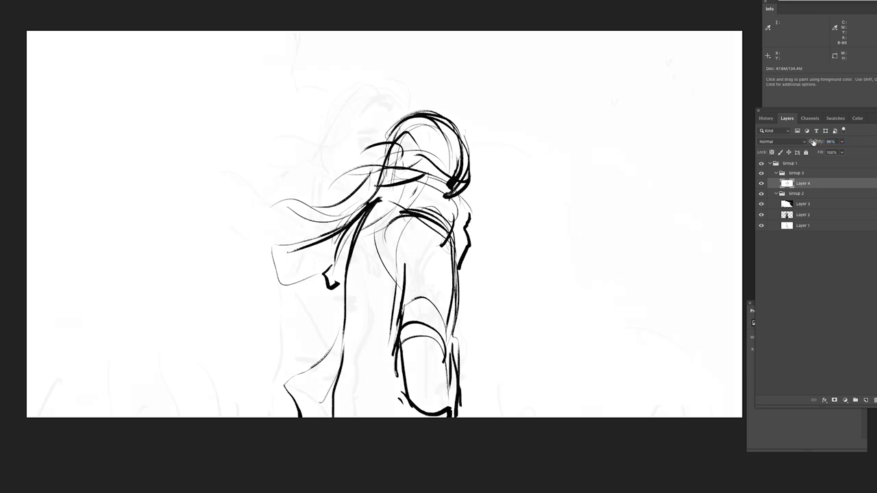
pyautogui.moveTo(300, 31); pyautogui.dragTo(374, 134)
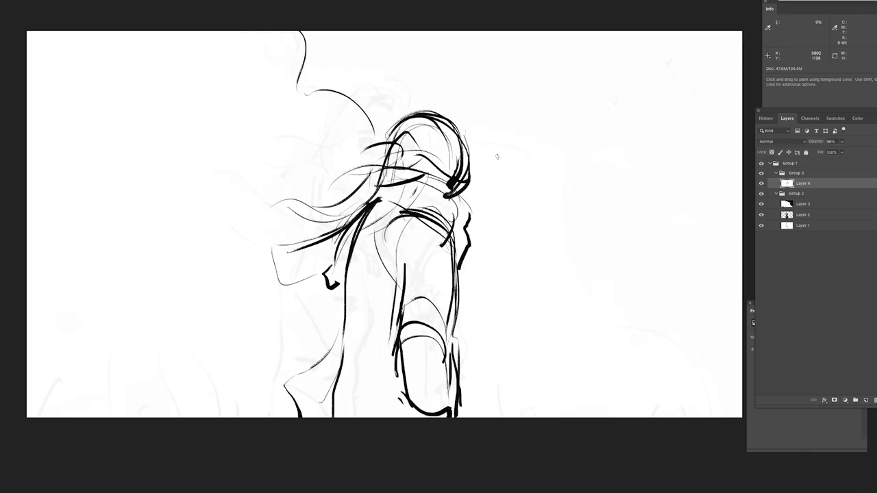
pyautogui.moveTo(502, 149); pyautogui.dragTo(579, 207)
pyautogui.moveTo(587, 261)
pyautogui.mouseDown()
pyautogui.moveTo(593, 285)
pyautogui.moveTo(740, 383)
pyautogui.mouseUp()
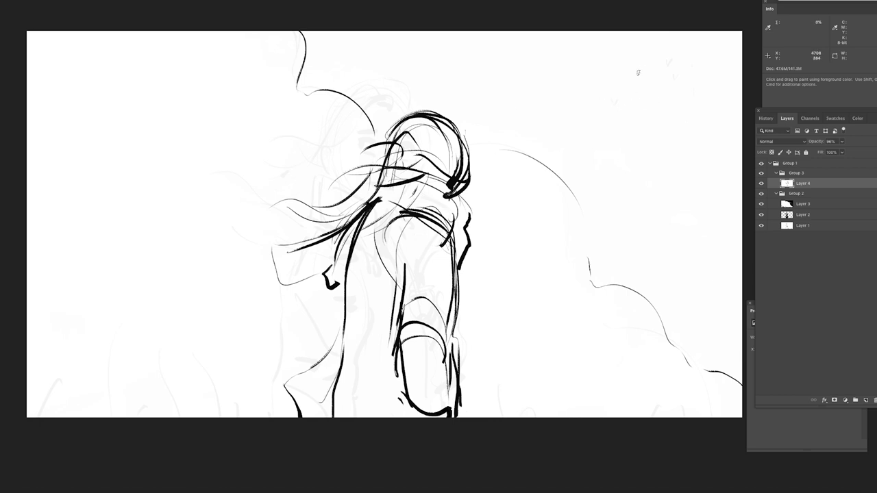
# - Draw a small flock of birds in the upper sky using tiny V shapes and dots
pyautogui.moveTo(669, 60); pyautogui.dragTo(674, 59)
pyautogui.moveTo(683, 59); pyautogui.dragTo(685, 75)
pyautogui.moveTo(699, 80); pyautogui.dragTo(681, 95)
pyautogui.click(693, 104)
pyautogui.click(666, 111)
# - Draw grass blades along the base of the second sketch and add bold fold lines to the sleeve
pyautogui.moveTo(79, 337); pyautogui.dragTo(76, 415)
pyautogui.moveTo(108, 345); pyautogui.dragTo(111, 415)
pyautogui.moveTo(161, 387); pyautogui.dragTo(170, 415)
pyautogui.moveTo(186, 387); pyautogui.dragTo(199, 416)
pyautogui.moveTo(259, 353); pyautogui.dragTo(243, 416)
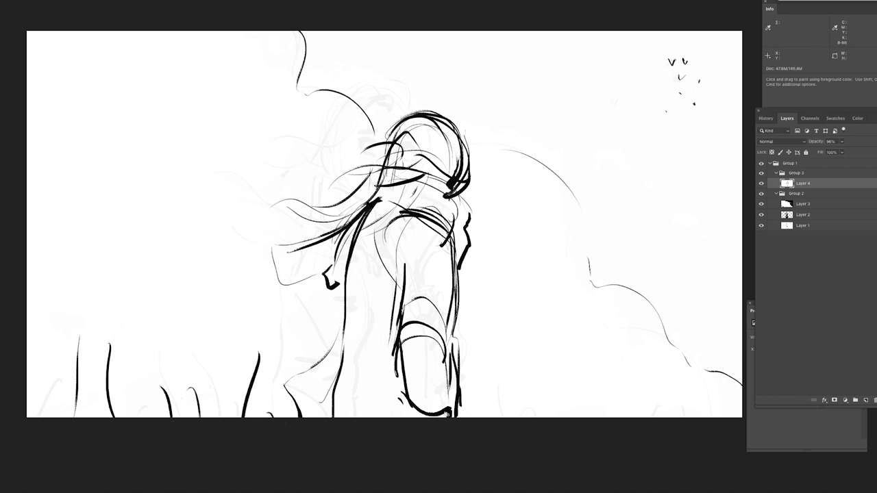
pyautogui.moveTo(418, 269); pyautogui.dragTo(448, 282)
pyautogui.moveTo(496, 363); pyautogui.dragTo(513, 416)
pyautogui.moveTo(563, 366)
pyautogui.mouseDown()
pyautogui.moveTo(567, 416)
pyautogui.moveTo(592, 416)
pyautogui.mouseUp()
pyautogui.moveTo(647, 404); pyautogui.dragTo(657, 417)
pyautogui.moveTo(716, 396); pyautogui.dragTo(733, 417)
# - Compare the second sketch with the first and add dark strokes down the coat's front edge beside the sleeve
pyautogui.click(761, 172)
pyautogui.click(760, 172)
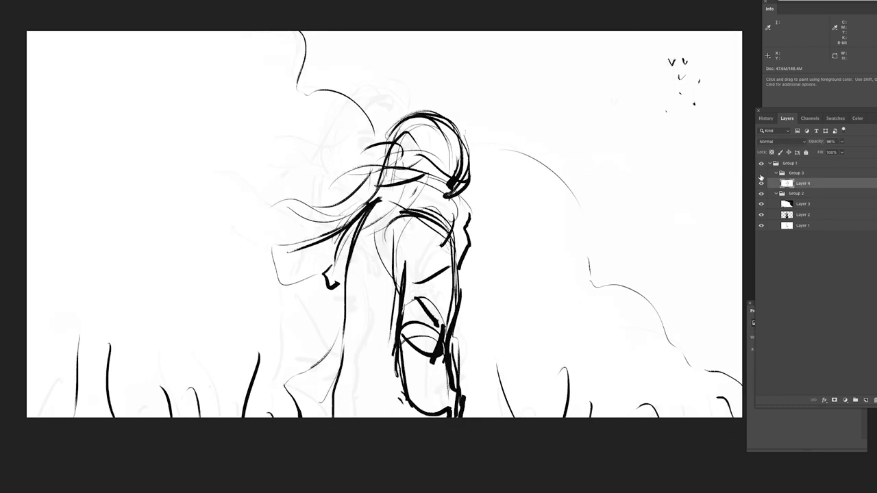
pyautogui.click(760, 173)
pyautogui.click(760, 172)
pyautogui.moveTo(454, 337); pyautogui.dragTo(472, 415)
pyautogui.moveTo(458, 277)
pyautogui.mouseDown()
pyautogui.moveTo(470, 406)
pyautogui.moveTo(458, 365)
pyautogui.mouseUp()
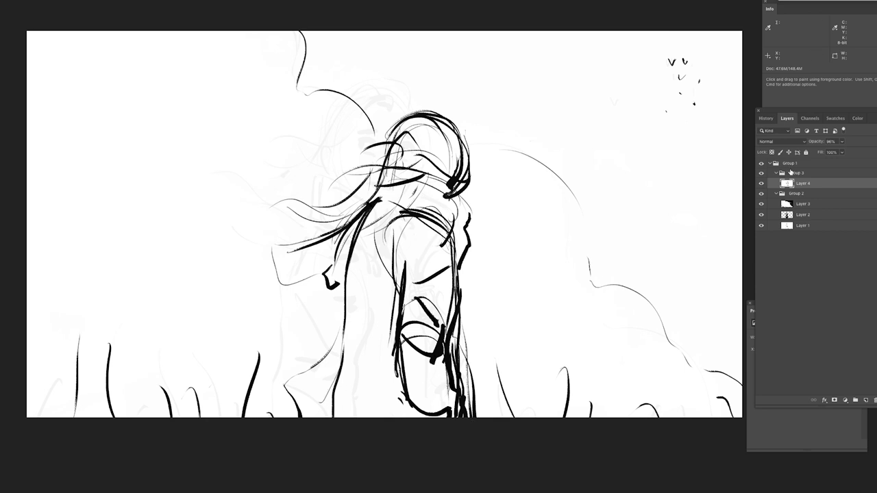
# - Check the second sketch against the first again and strengthen the contour on the front of the head
pyautogui.click(759, 173)
pyautogui.click(759, 173)
pyautogui.click(758, 174)
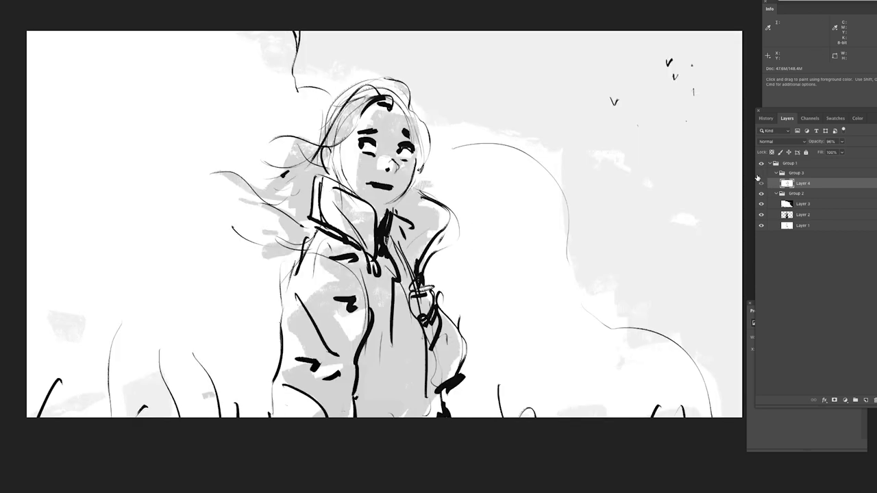
pyautogui.click(758, 173)
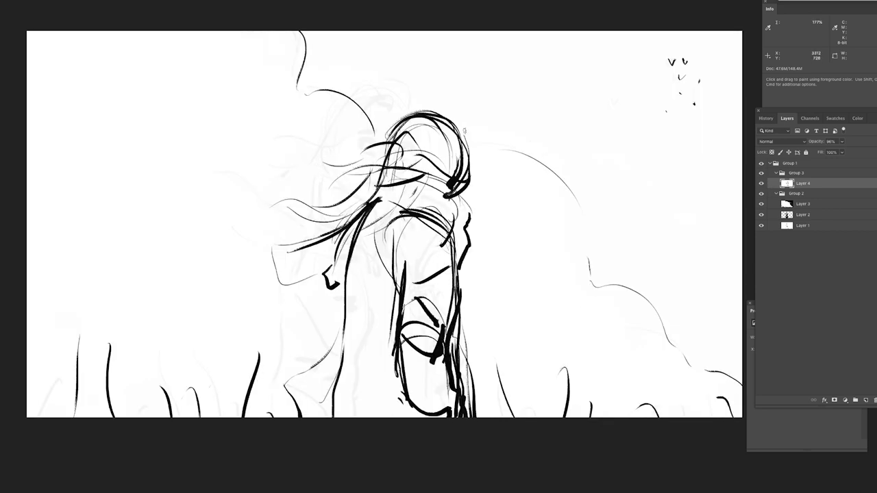
pyautogui.moveTo(447, 120)
pyautogui.mouseDown()
pyautogui.moveTo(469, 153)
pyautogui.moveTo(464, 169)
pyautogui.mouseUp()
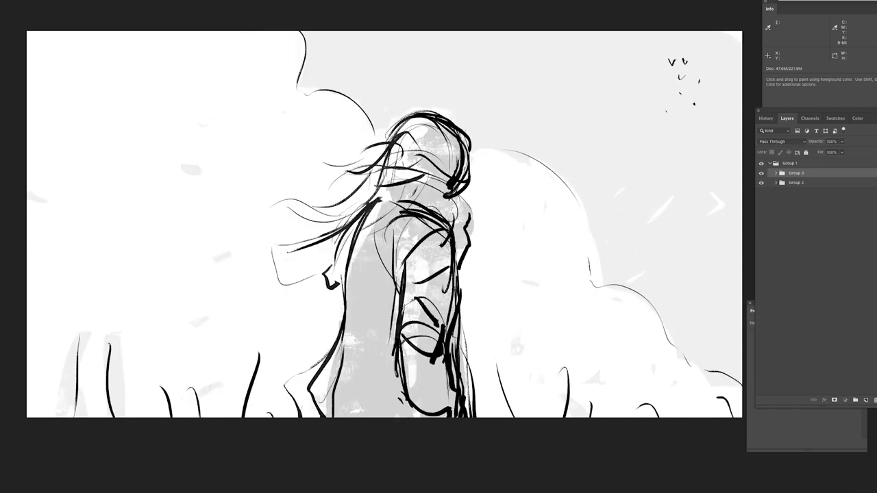
# - Open Group 3, select its 15% opacity shading layer and paint pale grey tone into the windblown hair
pyautogui.click(775, 173)
pyautogui.click(803, 193)
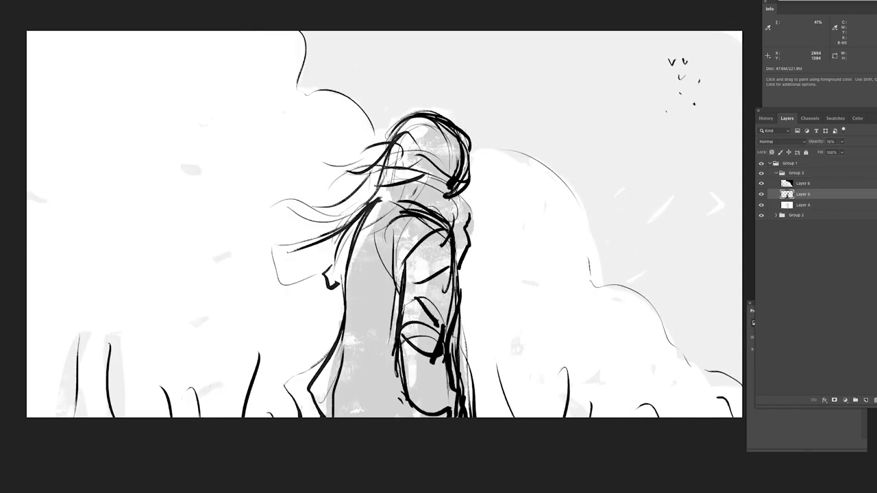
pyautogui.moveTo(376, 184)
pyautogui.mouseDown()
pyautogui.moveTo(319, 211)
pyautogui.moveTo(293, 203)
pyautogui.mouseUp()
pyautogui.moveTo(366, 171); pyautogui.dragTo(341, 182)
pyautogui.moveTo(391, 149); pyautogui.dragTo(379, 159)
pyautogui.moveTo(345, 229); pyautogui.dragTo(330, 237)
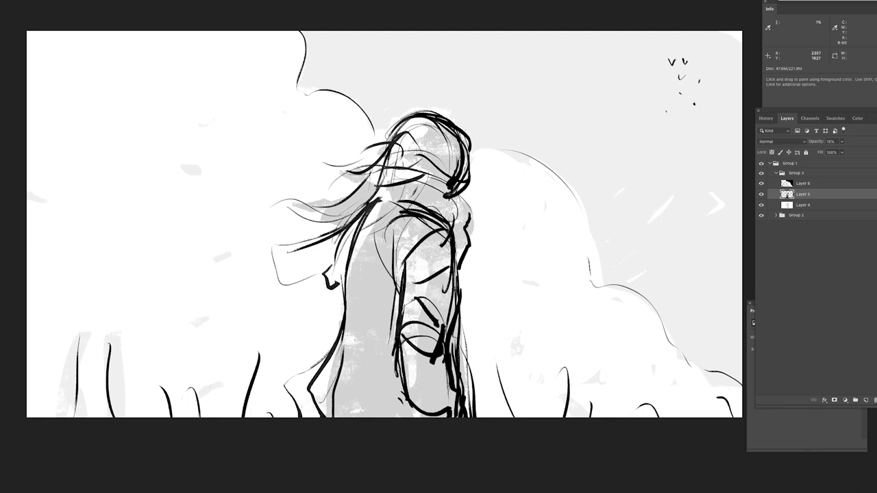
pyautogui.moveTo(359, 221); pyautogui.dragTo(317, 274)
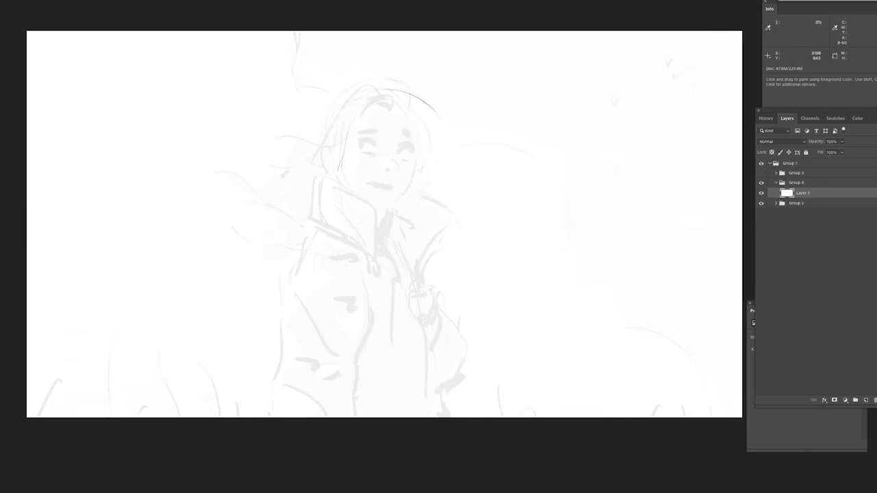
# - Start the third sketch in Group 4 by drawing the face contour, angry eyes, nose, mouth and chin
pyautogui.moveTo(429, 114); pyautogui.dragTo(425, 203)
pyautogui.moveTo(401, 141); pyautogui.dragTo(424, 153)
pyautogui.moveTo(432, 155); pyautogui.dragTo(413, 152)
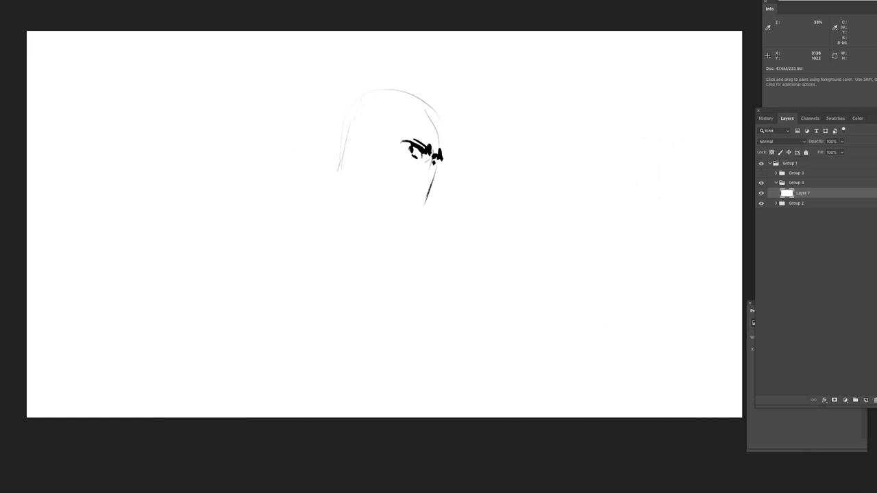
pyautogui.moveTo(432, 125)
pyautogui.mouseDown()
pyautogui.moveTo(437, 171)
pyautogui.moveTo(426, 179)
pyautogui.mouseUp()
pyautogui.moveTo(430, 185); pyautogui.dragTo(420, 192)
pyautogui.moveTo(428, 198); pyautogui.dragTo(424, 203)
# - Add the fringe, brow-side hair and jaw lines to the third sketch, and undo the last two strokes
pyautogui.moveTo(400, 136)
pyautogui.mouseDown()
pyautogui.moveTo(391, 147)
pyautogui.moveTo(429, 110)
pyautogui.mouseUp()
pyautogui.moveTo(416, 139)
pyautogui.mouseDown()
pyautogui.moveTo(446, 122)
pyautogui.moveTo(446, 154)
pyautogui.mouseUp()
pyautogui.moveTo(388, 191); pyautogui.dragTo(415, 208)
pyautogui.moveTo(406, 202); pyautogui.dragTo(398, 212)
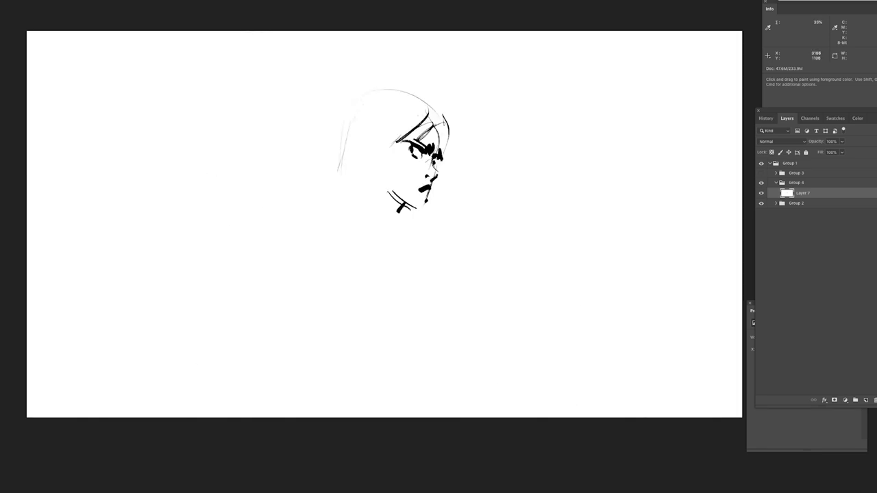
pyautogui.moveTo(437, 191); pyautogui.dragTo(418, 208)
pyautogui.press('super+alt+z')
pyautogui.press('super+alt+z')
# - Rough in hair strands across the side and back of the third sketch's head
pyautogui.moveTo(351, 149); pyautogui.dragTo(401, 135)
pyautogui.moveTo(295, 185); pyautogui.dragTo(388, 140)
pyautogui.moveTo(331, 174)
pyautogui.mouseDown()
pyautogui.moveTo(367, 187)
pyautogui.moveTo(393, 176)
pyautogui.mouseUp()
pyautogui.moveTo(360, 126); pyautogui.dragTo(370, 134)
# - Draw the jaw, neck, raised collar and front opening of the jacket below the head, plus trailing hair
pyautogui.moveTo(342, 160)
pyautogui.mouseDown()
pyautogui.moveTo(362, 165)
pyautogui.moveTo(404, 201)
pyautogui.mouseUp()
pyautogui.moveTo(356, 153)
pyautogui.mouseDown()
pyautogui.moveTo(401, 213)
pyautogui.moveTo(400, 233)
pyautogui.mouseUp()
pyautogui.moveTo(417, 196); pyautogui.dragTo(385, 244)
pyautogui.moveTo(339, 174); pyautogui.dragTo(327, 195)
pyautogui.moveTo(346, 209)
pyautogui.mouseDown()
pyautogui.moveTo(405, 260)
pyautogui.moveTo(381, 195)
pyautogui.mouseUp()
pyautogui.moveTo(391, 206); pyautogui.dragTo(390, 271)
pyautogui.moveTo(340, 215); pyautogui.dragTo(388, 240)
pyautogui.moveTo(389, 245); pyautogui.dragTo(377, 305)
pyautogui.moveTo(326, 206)
pyautogui.mouseDown()
pyautogui.moveTo(384, 226)
pyautogui.moveTo(370, 256)
pyautogui.mouseUp()
pyautogui.moveTo(308, 171); pyautogui.dragTo(299, 215)
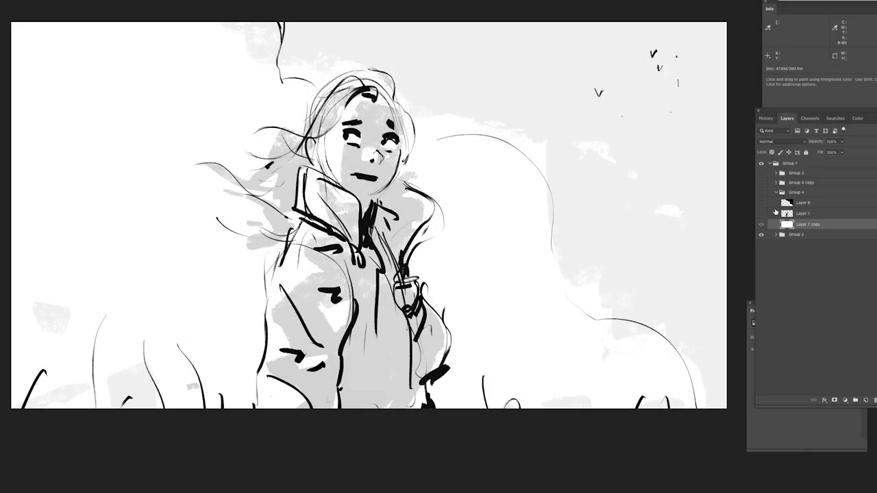
# - Show the reworked face sketch in Group 4, compare it with the first, and draw the jaw and front hair locks
pyautogui.click(762, 194)
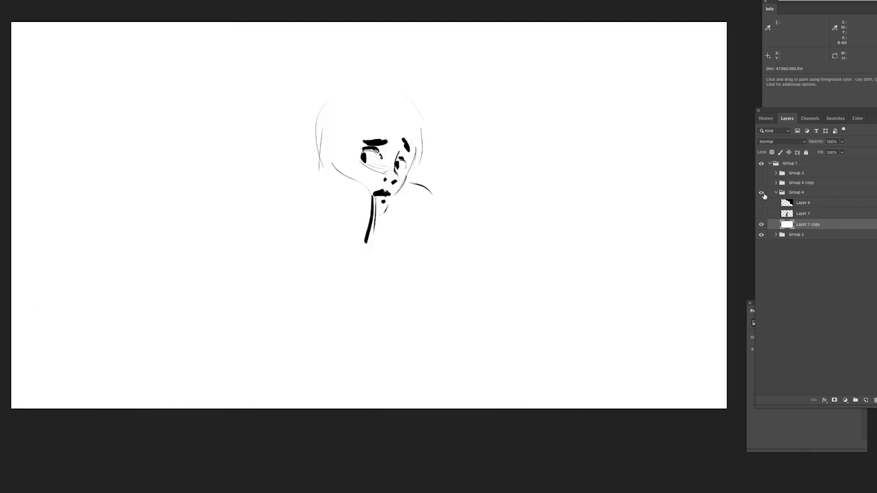
pyautogui.click(762, 193)
pyautogui.click(762, 194)
pyautogui.moveTo(413, 169); pyautogui.dragTo(389, 214)
pyautogui.moveTo(401, 196); pyautogui.dragTo(380, 213)
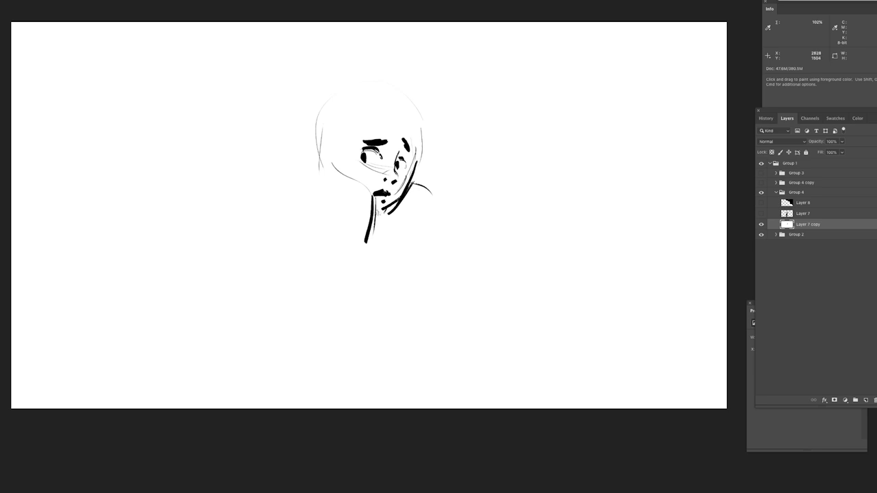
pyautogui.moveTo(392, 121); pyautogui.dragTo(367, 157)
pyautogui.moveTo(404, 107)
pyautogui.mouseDown()
pyautogui.moveTo(373, 140)
pyautogui.moveTo(421, 155)
pyautogui.moveTo(416, 182)
pyautogui.mouseUp()
pyautogui.moveTo(403, 93); pyautogui.dragTo(415, 105)
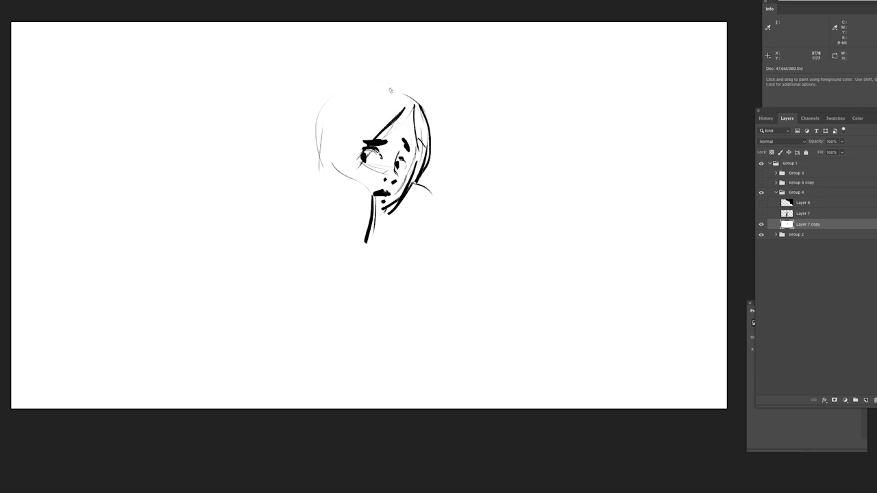
# - Draw the raised near collar with its pointed tip and the neck opening, and darken the lips
pyautogui.moveTo(306, 159); pyautogui.dragTo(316, 169)
pyautogui.moveTo(302, 159)
pyautogui.mouseDown()
pyautogui.moveTo(300, 193)
pyautogui.moveTo(341, 234)
pyautogui.mouseUp()
pyautogui.moveTo(309, 205)
pyautogui.mouseDown()
pyautogui.moveTo(352, 220)
pyautogui.moveTo(328, 226)
pyautogui.mouseUp()
pyautogui.moveTo(368, 217); pyautogui.dragTo(367, 244)
pyautogui.moveTo(380, 239); pyautogui.dragTo(379, 279)
pyautogui.moveTo(375, 198); pyautogui.dragTo(388, 203)
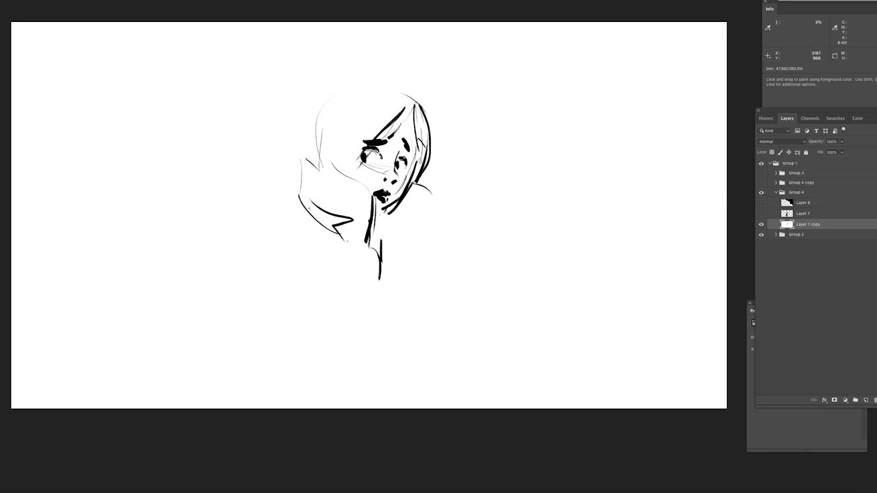
# - Draw the far collar, the near lapel edge and the rounded near shoulder of the jacket
pyautogui.moveTo(415, 189)
pyautogui.mouseDown()
pyautogui.moveTo(428, 204)
pyautogui.moveTo(417, 248)
pyautogui.mouseUp()
pyautogui.moveTo(374, 212); pyautogui.dragTo(378, 254)
pyautogui.moveTo(351, 258); pyautogui.dragTo(361, 272)
pyautogui.moveTo(299, 220); pyautogui.dragTo(351, 258)
pyautogui.moveTo(305, 208)
pyautogui.mouseDown()
pyautogui.moveTo(287, 238)
pyautogui.moveTo(271, 305)
pyautogui.mouseUp()
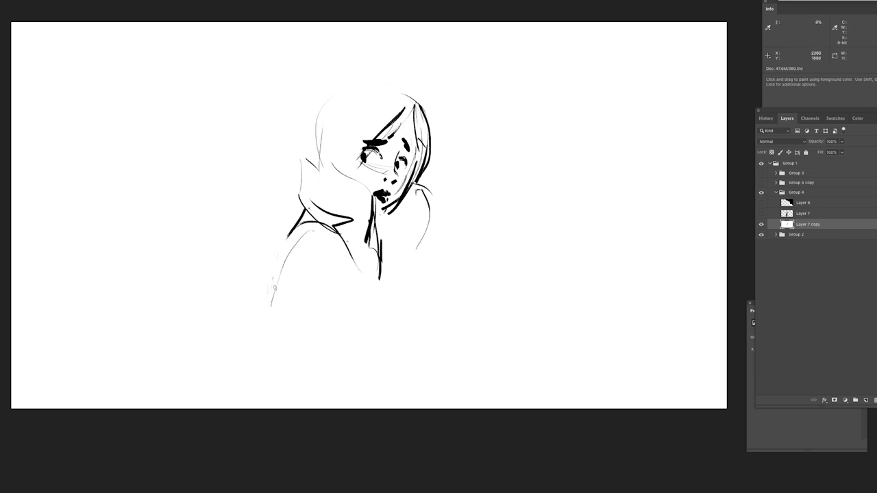
# - Outline the near sleeve and elbow, the far arm, the front strap loop and the lower jacket edges
pyautogui.moveTo(291, 237); pyautogui.dragTo(269, 288)
pyautogui.moveTo(395, 225); pyautogui.dragTo(402, 265)
pyautogui.moveTo(413, 255); pyautogui.dragTo(428, 306)
pyautogui.moveTo(425, 267)
pyautogui.mouseDown()
pyautogui.moveTo(441, 311)
pyautogui.moveTo(428, 364)
pyautogui.mouseUp()
pyautogui.moveTo(363, 286); pyautogui.dragTo(362, 354)
pyautogui.moveTo(271, 289); pyautogui.dragTo(346, 350)
pyautogui.moveTo(350, 341); pyautogui.dragTo(300, 389)
pyautogui.moveTo(278, 350); pyautogui.dragTo(277, 380)
pyautogui.moveTo(264, 347); pyautogui.dragTo(246, 395)
pyautogui.moveTo(397, 370); pyautogui.dragTo(395, 395)
pyautogui.moveTo(401, 380); pyautogui.dragTo(423, 409)
# - Draw a windblown ponytail behind the neck, the back contour of the head and a lock at the parting
pyautogui.moveTo(246, 166); pyautogui.dragTo(320, 163)
pyautogui.moveTo(268, 179); pyautogui.dragTo(302, 184)
pyautogui.moveTo(308, 134); pyautogui.dragTo(345, 78)
pyautogui.moveTo(329, 166); pyautogui.dragTo(324, 145)
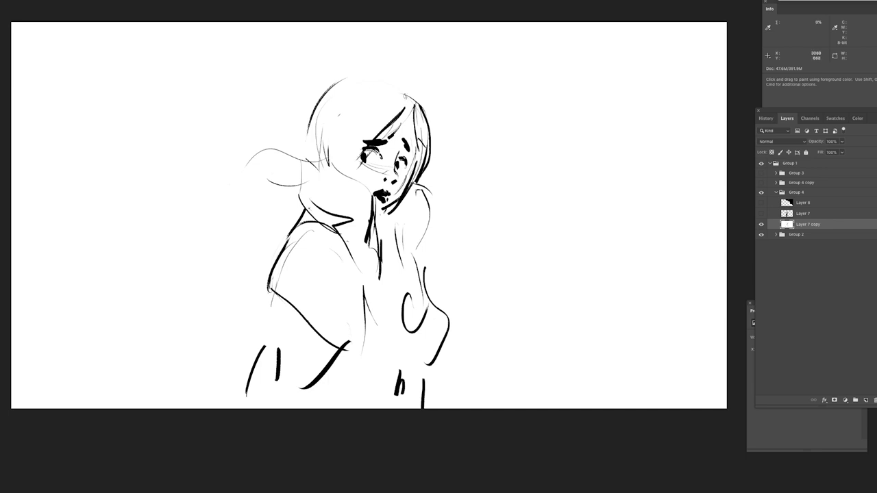
pyautogui.moveTo(393, 91); pyautogui.dragTo(388, 111)
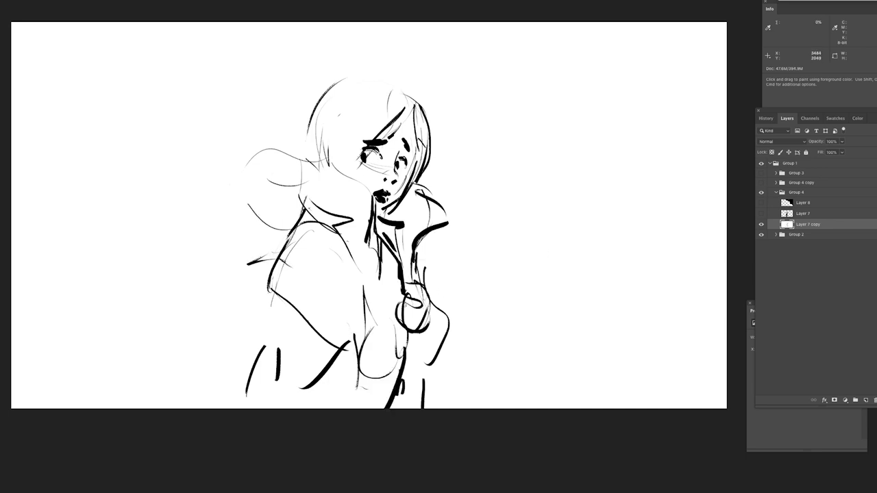
# - Draw the hand shape and its fingers in front of the jacket, and thicken the jacket's lower front edge
pyautogui.moveTo(360, 336)
pyautogui.mouseDown()
pyautogui.moveTo(379, 376)
pyautogui.moveTo(389, 374)
pyautogui.mouseUp()
pyautogui.moveTo(374, 319)
pyautogui.mouseDown()
pyautogui.moveTo(394, 297)
pyautogui.moveTo(396, 309)
pyautogui.mouseUp()
pyautogui.moveTo(406, 333); pyautogui.dragTo(410, 355)
pyautogui.moveTo(403, 357); pyautogui.dragTo(389, 374)
pyautogui.moveTo(368, 330); pyautogui.dragTo(395, 370)
pyautogui.moveTo(400, 382); pyautogui.dragTo(394, 409)
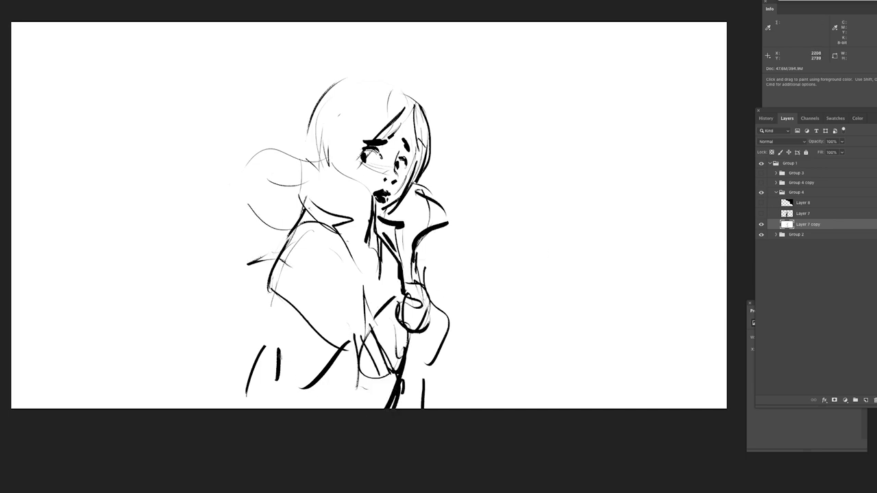
# - Add lower jacket edges, a long hair strand behind the neck and a bold contour over the top of the head
pyautogui.moveTo(279, 352); pyautogui.dragTo(296, 409)
pyautogui.moveTo(441, 372); pyautogui.dragTo(445, 391)
pyautogui.moveTo(233, 156); pyautogui.dragTo(316, 158)
pyautogui.moveTo(380, 71); pyautogui.dragTo(426, 107)
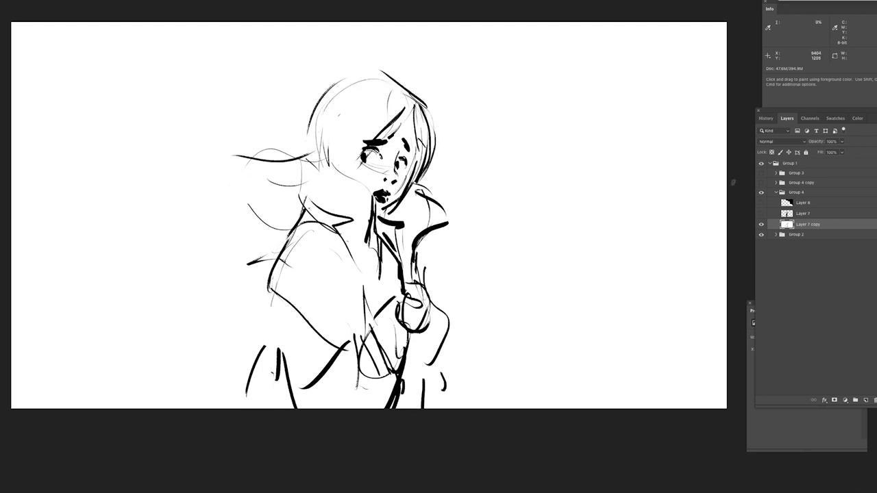
# - Compare the sketch in Group 4 with the first drawing and outline the clouds on both sides of the figure
pyautogui.click(761, 192)
pyautogui.click(762, 193)
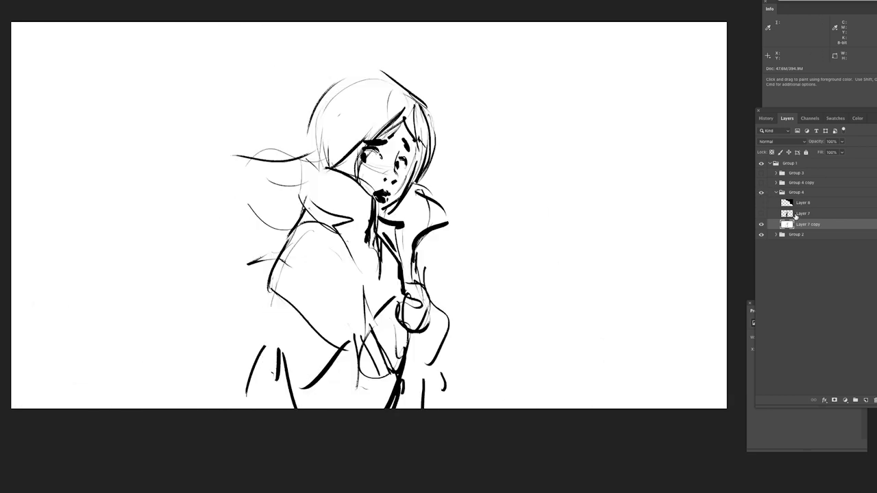
pyautogui.click(760, 195)
pyautogui.click(758, 196)
pyautogui.moveTo(276, 24); pyautogui.dragTo(319, 90)
pyautogui.moveTo(451, 146)
pyautogui.mouseDown()
pyautogui.moveTo(566, 299)
pyautogui.moveTo(712, 371)
pyautogui.mouseUp()
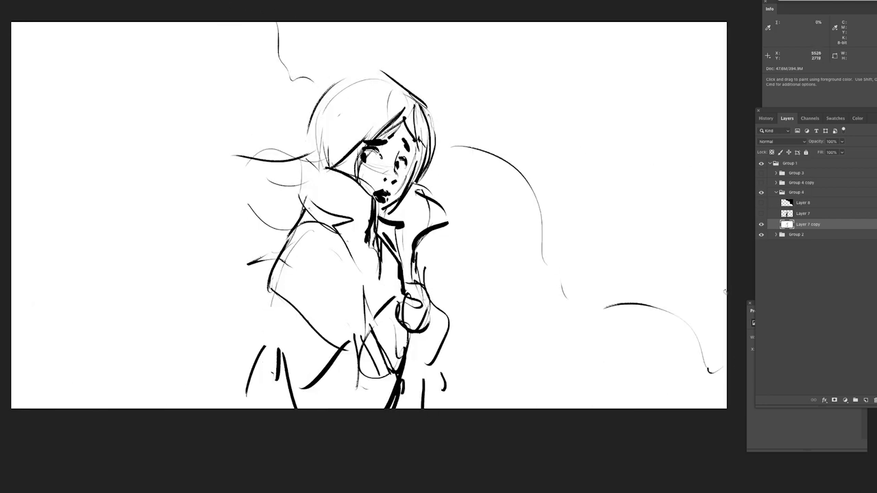
# - Draw a few small birds in the sky above the cloud outline
pyautogui.moveTo(690, 90); pyautogui.dragTo(715, 110)
pyautogui.moveTo(674, 60)
pyautogui.mouseDown()
pyautogui.moveTo(676, 67)
pyautogui.moveTo(634, 59)
pyautogui.mouseUp()
pyautogui.moveTo(649, 84); pyautogui.dragTo(650, 89)
# - Draw grass blades across the base of the scene and add fold lines to the jacket's sleeve and front
pyautogui.moveTo(107, 296); pyautogui.dragTo(96, 405)
pyautogui.moveTo(116, 344); pyautogui.dragTo(128, 394)
pyautogui.moveTo(157, 387)
pyautogui.mouseDown()
pyautogui.moveTo(161, 408)
pyautogui.moveTo(199, 407)
pyautogui.mouseUp()
pyautogui.moveTo(23, 319); pyautogui.dragTo(48, 406)
pyautogui.moveTo(52, 370); pyautogui.dragTo(61, 407)
pyautogui.moveTo(75, 368); pyautogui.dragTo(69, 407)
pyautogui.moveTo(528, 357); pyautogui.dragTo(503, 408)
pyautogui.moveTo(639, 337)
pyautogui.mouseDown()
pyautogui.moveTo(524, 402)
pyautogui.moveTo(624, 408)
pyautogui.mouseUp()
pyautogui.moveTo(677, 389); pyautogui.dragTo(686, 408)
pyautogui.moveTo(524, 389); pyautogui.dragTo(513, 408)
pyautogui.moveTo(453, 394); pyautogui.dragTo(448, 409)
pyautogui.moveTo(295, 256); pyautogui.dragTo(348, 281)
pyautogui.moveTo(361, 282); pyautogui.dragTo(359, 344)
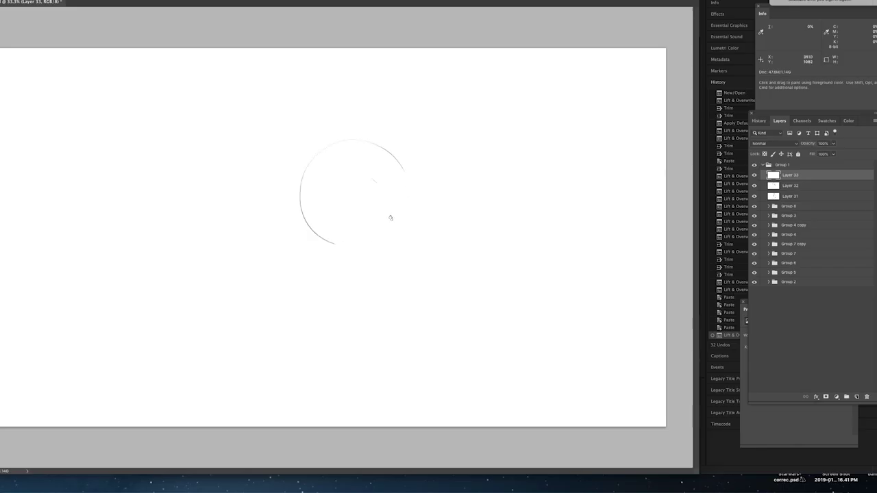
# - Sketch the character's face inside the head circle with eyes, brows, nose, mouth and jaw, and add both large ears
pyautogui.moveTo(391, 217)
pyautogui.mouseDown()
pyautogui.moveTo(368, 144)
pyautogui.moveTo(404, 203)
pyautogui.moveTo(407, 196)
pyautogui.moveTo(389, 238)
pyautogui.mouseUp()
pyautogui.moveTo(328, 230)
pyautogui.mouseDown()
pyautogui.moveTo(352, 232)
pyautogui.moveTo(364, 175)
pyautogui.mouseUp()
pyautogui.moveTo(339, 212); pyautogui.dragTo(354, 213)
pyautogui.moveTo(352, 214)
pyautogui.mouseDown()
pyautogui.moveTo(386, 219)
pyautogui.moveTo(388, 209)
pyautogui.mouseUp()
pyautogui.moveTo(342, 203); pyautogui.dragTo(350, 197)
pyautogui.moveTo(359, 235)
pyautogui.mouseDown()
pyautogui.moveTo(366, 255)
pyautogui.moveTo(323, 238)
pyautogui.moveTo(371, 253)
pyautogui.mouseUp()
pyautogui.moveTo(363, 248); pyautogui.dragTo(380, 246)
pyautogui.moveTo(305, 197)
pyautogui.mouseDown()
pyautogui.moveTo(306, 236)
pyautogui.moveTo(302, 211)
pyautogui.mouseUp()
pyautogui.moveTo(411, 187)
pyautogui.mouseDown()
pyautogui.moveTo(415, 221)
pyautogui.moveTo(426, 204)
pyautogui.mouseUp()
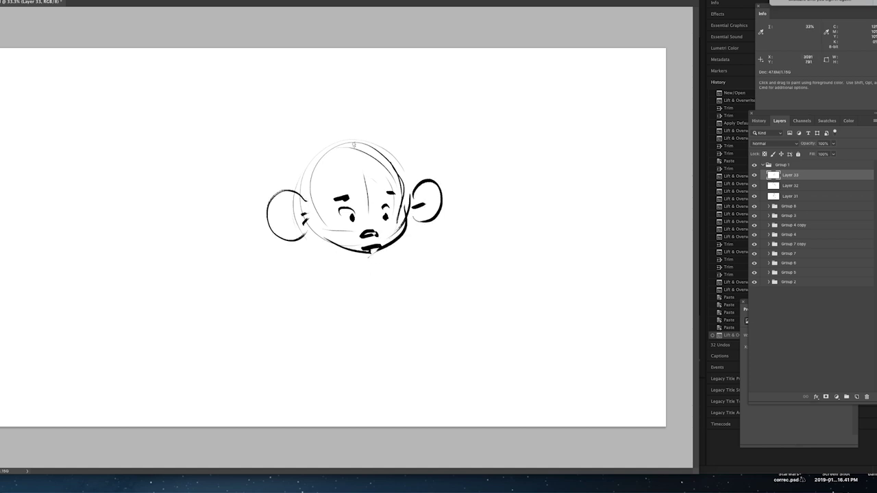
# - Draw the hairline and loose hair strands over the top and both sides of the head
pyautogui.moveTo(356, 143); pyautogui.dragTo(388, 168)
pyautogui.moveTo(371, 148)
pyautogui.mouseDown()
pyautogui.moveTo(377, 172)
pyautogui.moveTo(389, 173)
pyautogui.mouseUp()
pyautogui.moveTo(340, 143)
pyautogui.mouseDown()
pyautogui.moveTo(318, 147)
pyautogui.moveTo(304, 182)
pyautogui.moveTo(353, 157)
pyautogui.mouseUp()
pyautogui.moveTo(396, 149)
pyautogui.mouseDown()
pyautogui.moveTo(417, 160)
pyautogui.moveTo(397, 140)
pyautogui.moveTo(307, 147)
pyautogui.mouseUp()
pyautogui.moveTo(295, 182); pyautogui.dragTo(306, 149)
# - Sketch the upper body below the head with a collar, shoulders, both arms and hands
pyautogui.moveTo(322, 246)
pyautogui.mouseDown()
pyautogui.moveTo(345, 266)
pyautogui.moveTo(360, 263)
pyautogui.moveTo(293, 312)
pyautogui.mouseUp()
pyautogui.moveTo(389, 268); pyautogui.dragTo(400, 322)
pyautogui.moveTo(297, 270)
pyautogui.mouseDown()
pyautogui.moveTo(293, 318)
pyautogui.moveTo(317, 320)
pyautogui.mouseUp()
pyautogui.moveTo(324, 317); pyautogui.dragTo(314, 340)
pyautogui.moveTo(377, 324); pyautogui.dragTo(393, 337)
pyautogui.moveTo(397, 320); pyautogui.dragTo(398, 338)
pyautogui.moveTo(320, 245)
pyautogui.mouseDown()
pyautogui.moveTo(377, 260)
pyautogui.moveTo(378, 276)
pyautogui.mouseUp()
pyautogui.moveTo(380, 300); pyautogui.dragTo(392, 339)
pyautogui.moveTo(363, 273); pyautogui.dragTo(374, 313)
# - Redraw the head contour, eyes and brows on a new layer above the faded sketch
pyautogui.moveTo(314, 152)
pyautogui.mouseDown()
pyautogui.moveTo(368, 134)
pyautogui.moveTo(408, 209)
pyautogui.mouseUp()
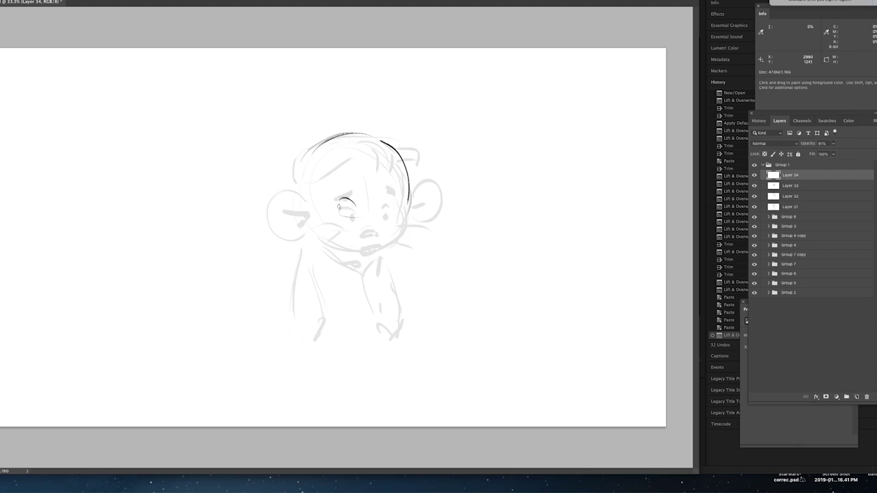
pyautogui.moveTo(384, 197); pyautogui.dragTo(388, 208)
pyautogui.moveTo(336, 196)
pyautogui.mouseDown()
pyautogui.moveTo(354, 186)
pyautogui.moveTo(391, 189)
pyautogui.mouseUp()
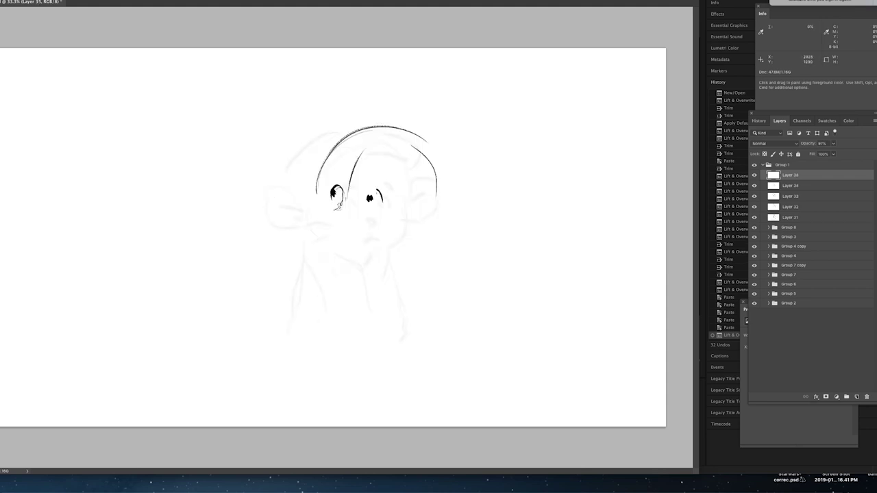
# - Draw the nose, mouth, chin and outer face contour for the refined head on another new layer
pyautogui.moveTo(337, 204); pyautogui.dragTo(345, 217)
pyautogui.moveTo(333, 217); pyautogui.dragTo(374, 250)
pyautogui.moveTo(344, 235)
pyautogui.mouseDown()
pyautogui.moveTo(346, 251)
pyautogui.moveTo(359, 244)
pyautogui.mouseUp()
pyautogui.moveTo(345, 259); pyautogui.dragTo(367, 257)
pyautogui.moveTo(352, 269); pyautogui.dragTo(361, 270)
pyautogui.moveTo(317, 194); pyautogui.dragTo(341, 271)
pyautogui.moveTo(322, 226); pyautogui.dragTo(357, 276)
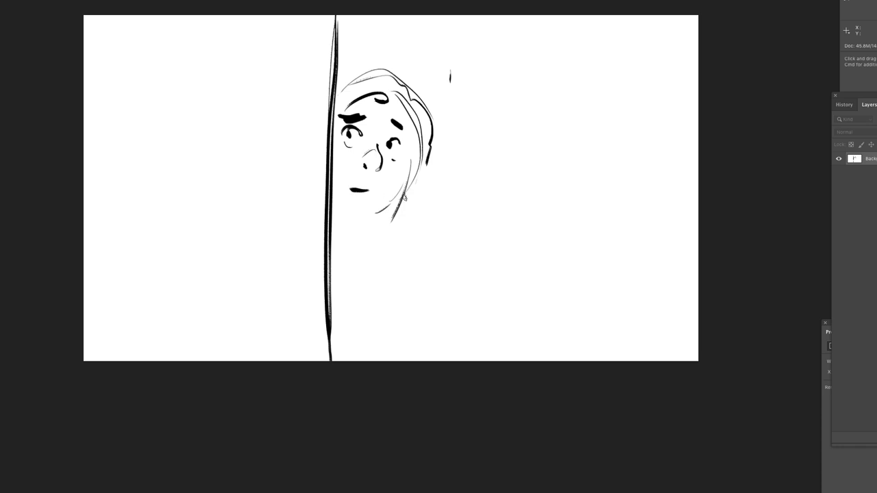
# - Draw the lower hair edge and a short chin mark on the face peeking past the vertical door edge
pyautogui.moveTo(426, 163); pyautogui.dragTo(412, 193)
pyautogui.moveTo(365, 217); pyautogui.dragTo(373, 213)
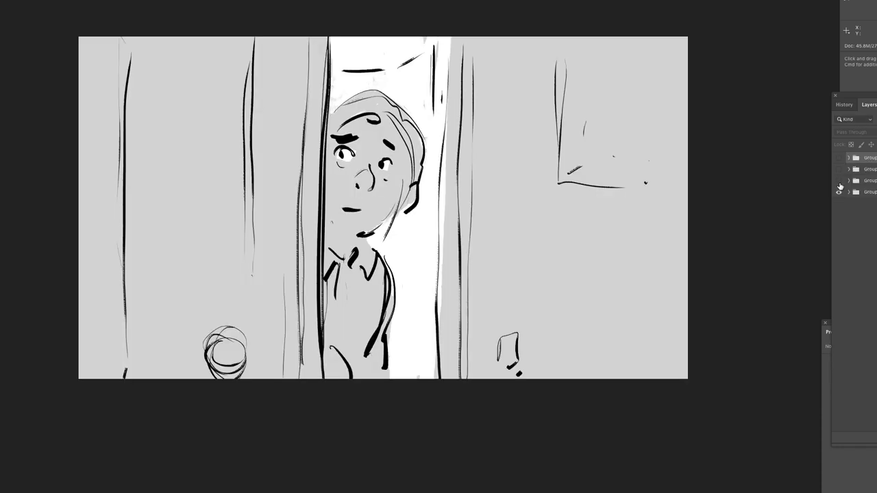
# - Show the drawings in the three hidden groups above the doorway sketch one after another
pyautogui.click(839, 181)
pyautogui.click(839, 169)
pyautogui.click(839, 158)
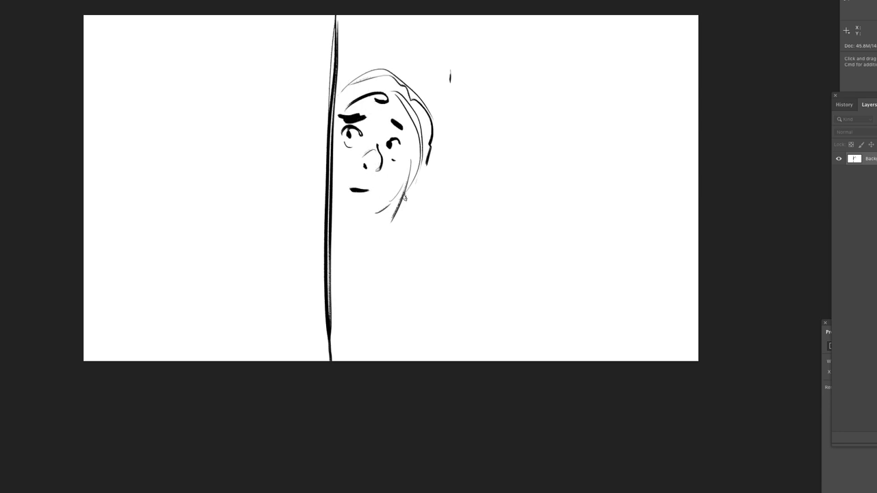
# - Add the hair's back edge, chin mark, first collar and shirt lines, and a curved stroke low beside the door edge
pyautogui.moveTo(425, 163); pyautogui.dragTo(413, 193)
pyautogui.moveTo(364, 217)
pyautogui.mouseDown()
pyautogui.moveTo(373, 213)
pyautogui.moveTo(351, 240)
pyautogui.moveTo(331, 315)
pyautogui.mouseUp()
pyautogui.moveTo(337, 328); pyautogui.dragTo(359, 361)
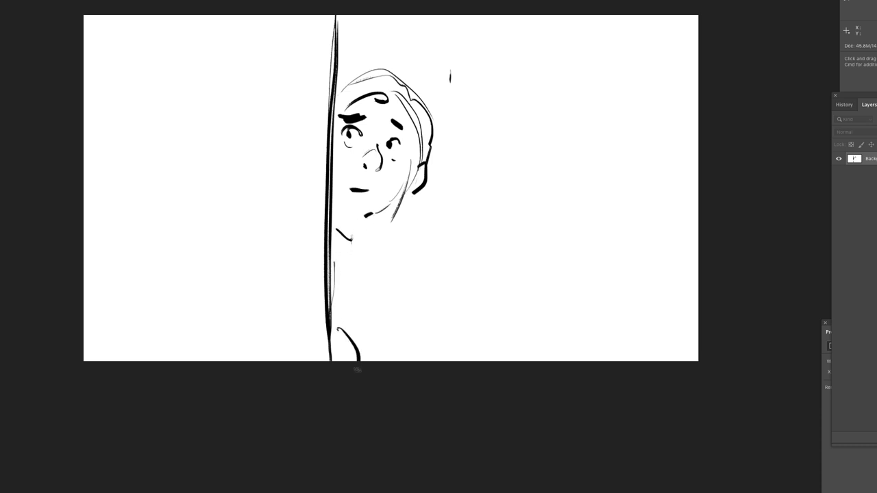
pyautogui.moveTo(346, 245); pyautogui.dragTo(342, 279)
# - Draw background lines inside the door gap and long vertical lines for the door frame behind the figure
pyautogui.moveTo(441, 25); pyautogui.dragTo(442, 96)
pyautogui.moveTo(456, 38)
pyautogui.mouseDown()
pyautogui.moveTo(449, 361)
pyautogui.moveTo(438, 74)
pyautogui.mouseUp()
pyautogui.moveTo(349, 50); pyautogui.dragTo(392, 49)
pyautogui.moveTo(406, 47)
pyautogui.mouseDown()
pyautogui.moveTo(432, 32)
pyautogui.moveTo(470, 361)
pyautogui.mouseUp()
pyautogui.moveTo(482, 36); pyautogui.dragTo(475, 361)
# - Add long vertical edge lines to the door in front of the figure and sketch its round doorknob
pyautogui.moveTo(315, 15); pyautogui.dragTo(308, 351)
pyautogui.moveTo(318, 18); pyautogui.dragTo(305, 362)
pyautogui.moveTo(290, 254); pyautogui.dragTo(287, 360)
pyautogui.moveTo(240, 308)
pyautogui.mouseDown()
pyautogui.moveTo(248, 346)
pyautogui.moveTo(233, 342)
pyautogui.moveTo(240, 318)
pyautogui.mouseUp()
# - Draw the long vertical panel lines on both sides of the front door
pyautogui.moveTo(126, 16); pyautogui.dragTo(126, 252)
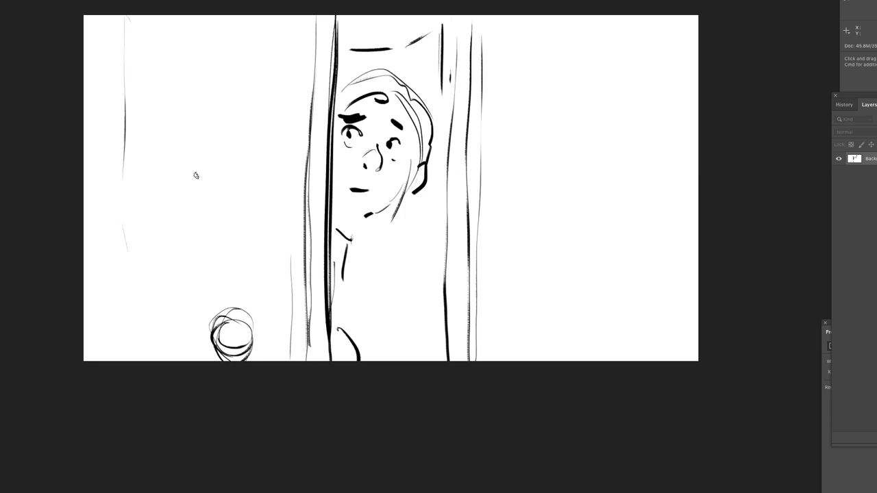
pyautogui.moveTo(262, 15); pyautogui.dragTo(258, 261)
pyautogui.moveTo(256, 33); pyautogui.dragTo(252, 236)
pyautogui.moveTo(134, 30); pyautogui.dragTo(129, 286)
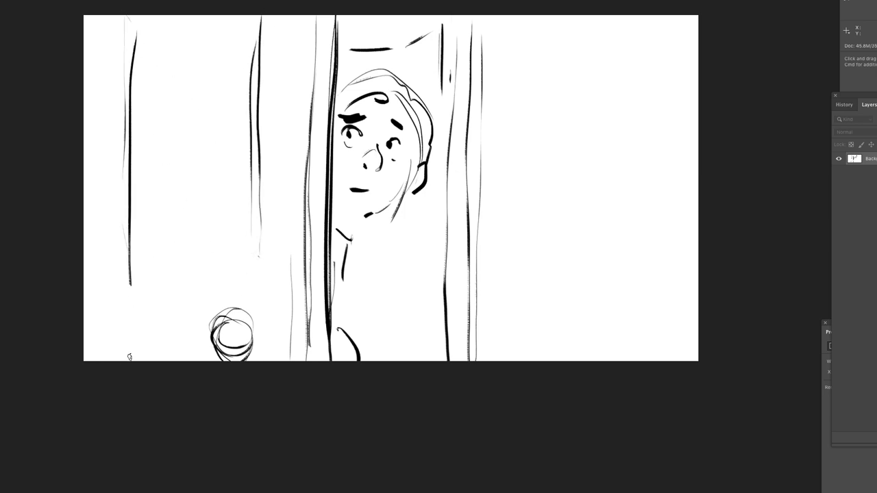
pyautogui.moveTo(129, 357); pyautogui.dragTo(130, 362)
# - Draw the corner of a frame on the far wall and a small rectangular fixture with marks below it
pyautogui.moveTo(573, 37)
pyautogui.mouseDown()
pyautogui.moveTo(567, 163)
pyautogui.moveTo(634, 167)
pyautogui.moveTo(576, 153)
pyautogui.moveTo(590, 146)
pyautogui.mouseUp()
pyautogui.moveTo(507, 318)
pyautogui.mouseDown()
pyautogui.moveTo(505, 343)
pyautogui.moveTo(525, 341)
pyautogui.mouseUp()
pyautogui.moveTo(516, 346); pyautogui.dragTo(519, 350)
pyautogui.moveTo(526, 353); pyautogui.dragTo(528, 357)
# - Draw the neck shadow, collar point and the outer torso and sleeve contour of the peeking figure
pyautogui.moveTo(364, 217)
pyautogui.mouseDown()
pyautogui.moveTo(382, 213)
pyautogui.moveTo(356, 247)
pyautogui.mouseUp()
pyautogui.moveTo(380, 226)
pyautogui.mouseDown()
pyautogui.moveTo(395, 274)
pyautogui.moveTo(390, 320)
pyautogui.mouseUp()
pyautogui.moveTo(397, 251); pyautogui.dragTo(372, 339)
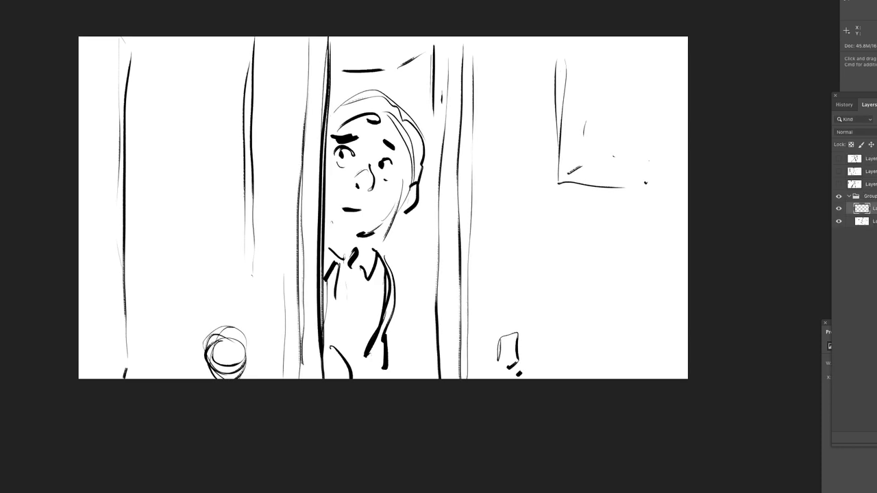
# - Set the shading layer above the line art to Multiply and fill it with the foreground color
pyautogui.click(874, 132)
pyautogui.click(850, 155)
pyautogui.hotkey('alt', 'BackSpace')
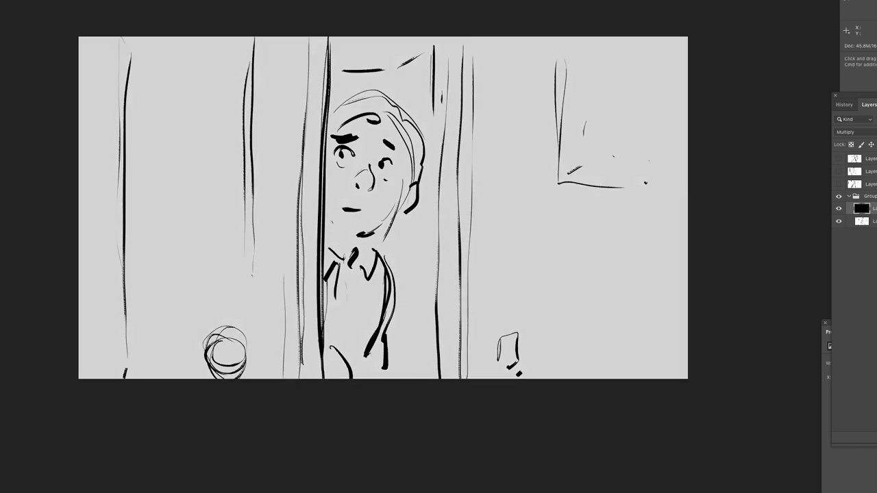
# - Erase the grey shading from the door gap around the head and body, reducing the brush size for the edges
pyautogui.moveTo(365, 45)
pyautogui.mouseDown()
pyautogui.moveTo(354, 58)
pyautogui.moveTo(407, 94)
pyautogui.moveTo(391, 84)
pyautogui.mouseUp()
pyautogui.rightClick(432, 135)
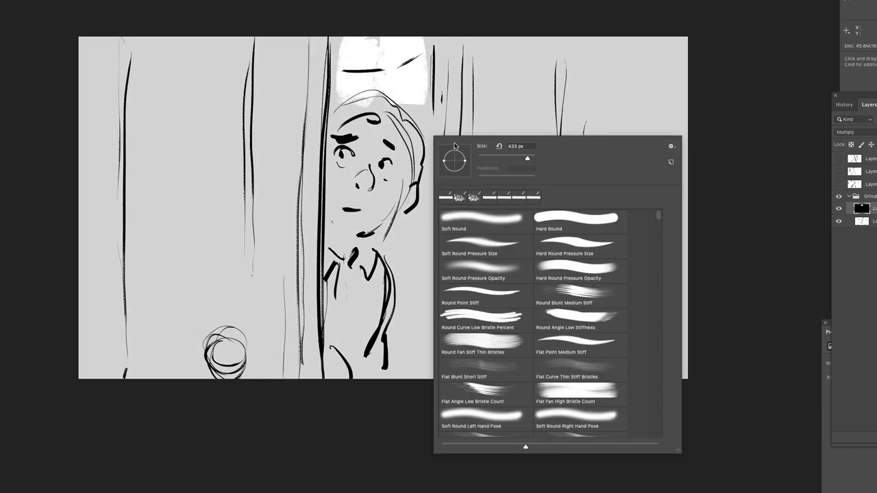
pyautogui.moveTo(526, 159); pyautogui.dragTo(507, 160)
pyautogui.moveTo(334, 107); pyautogui.dragTo(338, 41)
pyautogui.moveTo(426, 74)
pyautogui.mouseDown()
pyautogui.moveTo(433, 40)
pyautogui.moveTo(434, 154)
pyautogui.moveTo(418, 111)
pyautogui.moveTo(433, 167)
pyautogui.moveTo(393, 273)
pyautogui.moveTo(423, 219)
pyautogui.moveTo(411, 352)
pyautogui.moveTo(398, 360)
pyautogui.moveTo(418, 343)
pyautogui.moveTo(427, 274)
pyautogui.moveTo(413, 56)
pyautogui.moveTo(335, 34)
pyautogui.mouseUp()
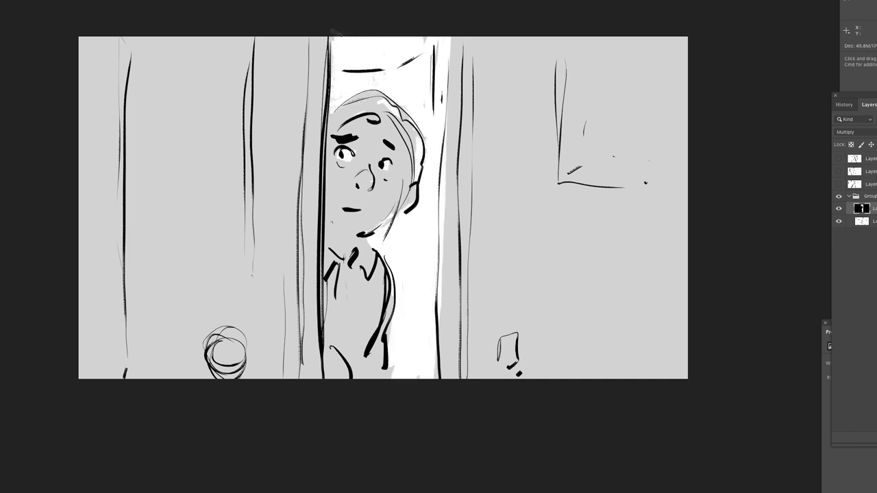